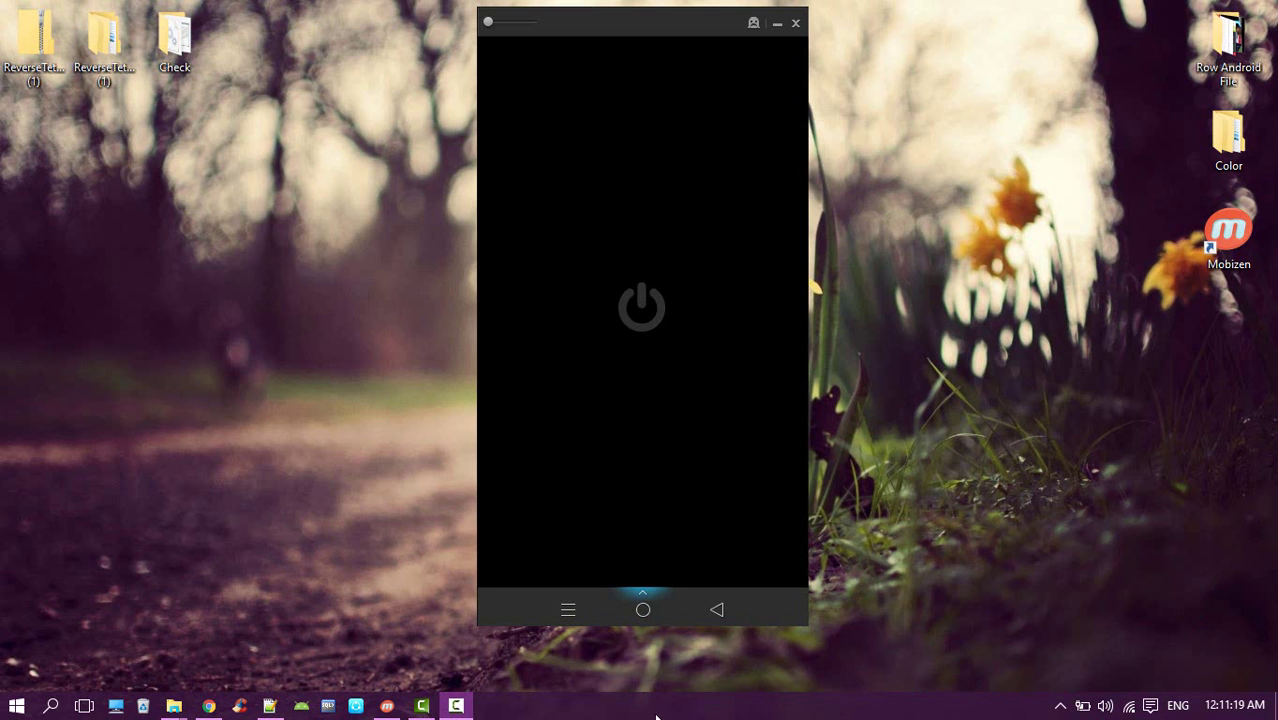
Glance at the Reverse Tethering NoRoot Free Play listing tab, then return to the ReverseTethering Server download tab
left_click(208, 706)
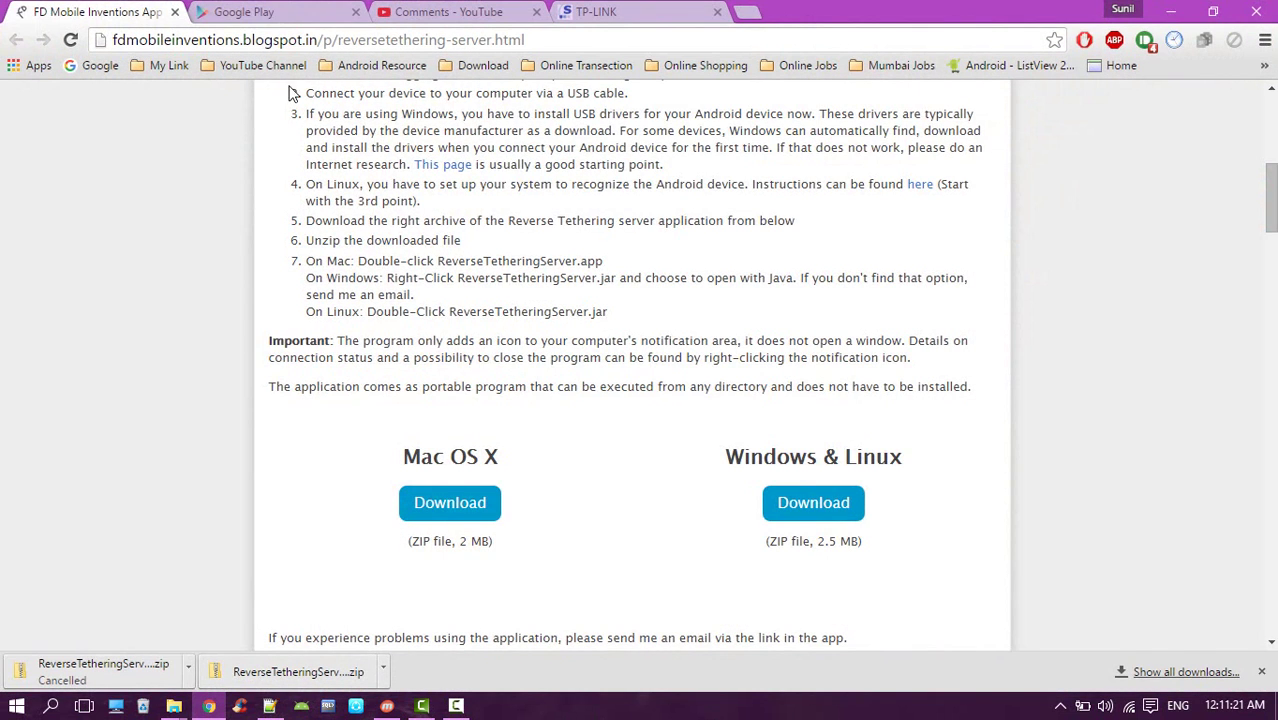
left_click(272, 12)
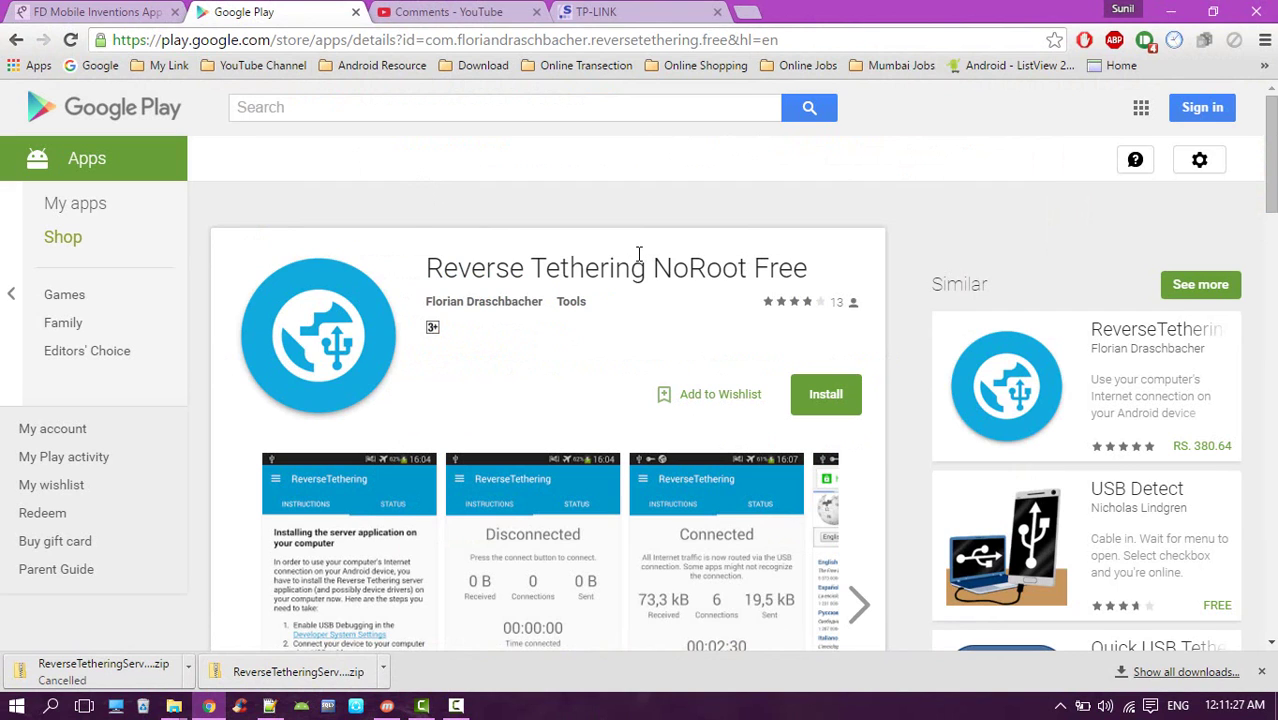
left_click(36, 10)
Scroll the ReverseTethering Server page down to its Download buttons, then minimize Chrome to show the phone mirror
scroll(237, 169, "up", 5)
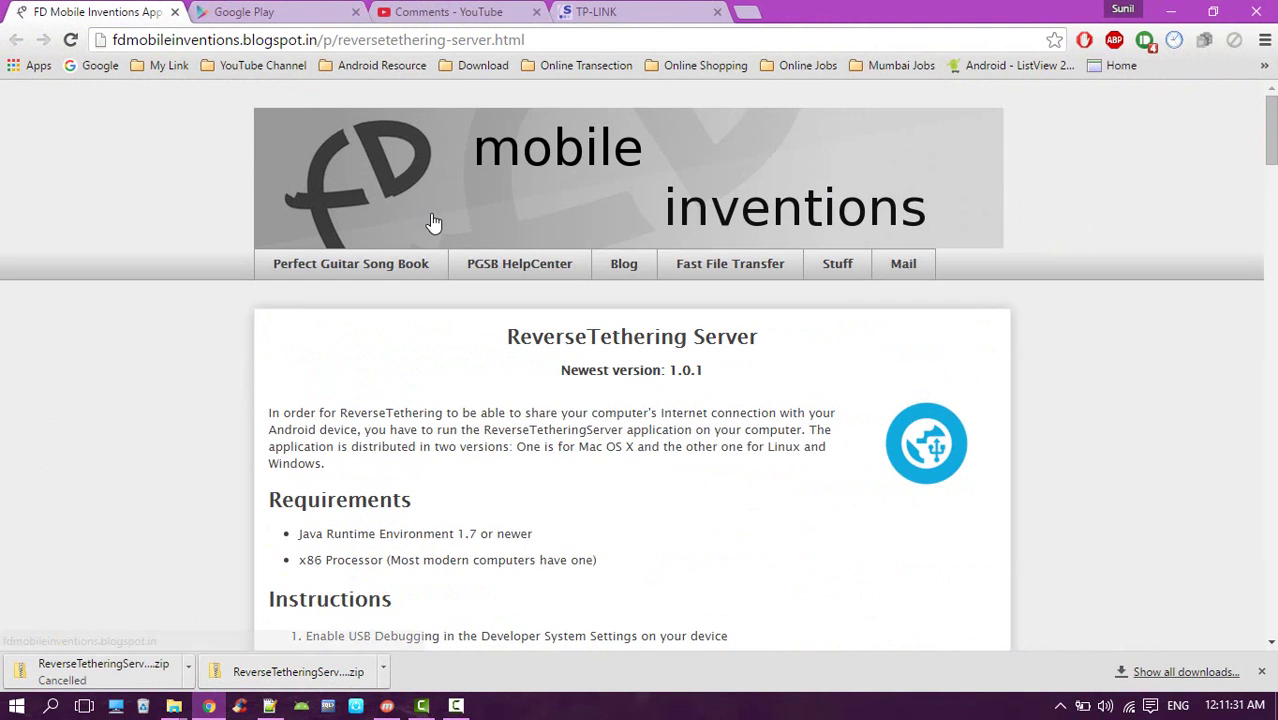
scroll(433, 219, "down", 3)
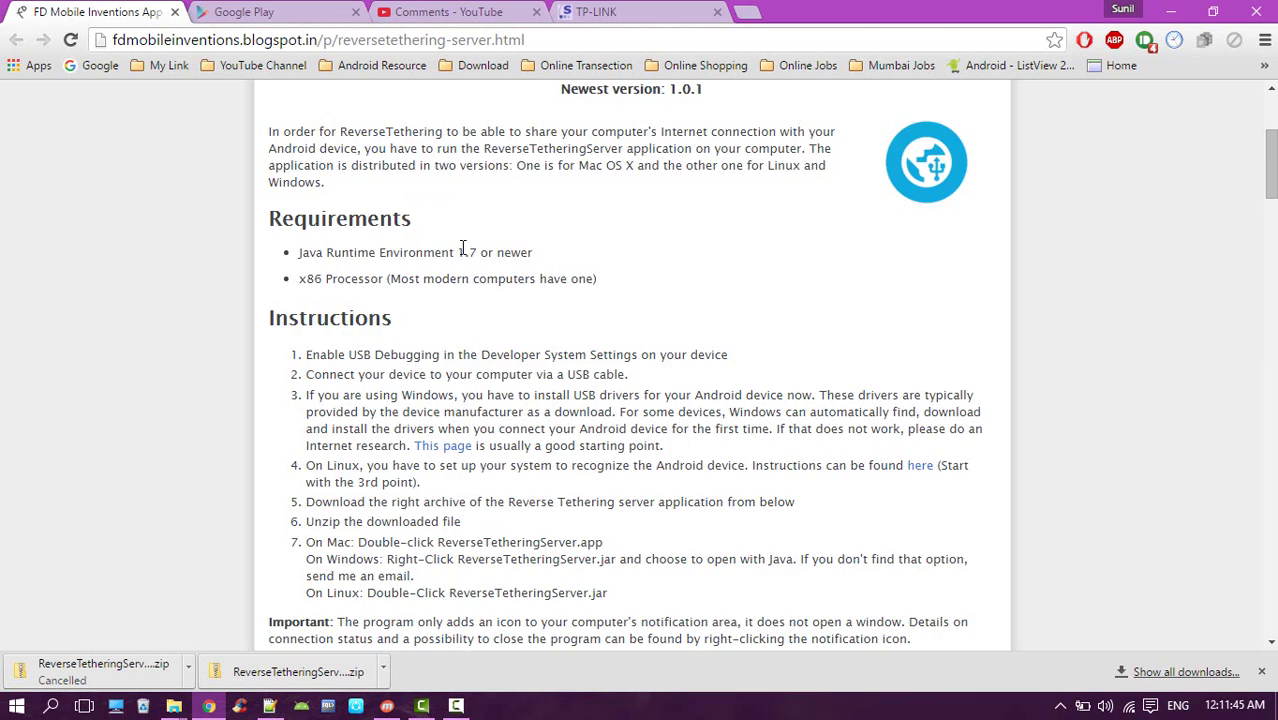
scroll(463, 247, "down", 3)
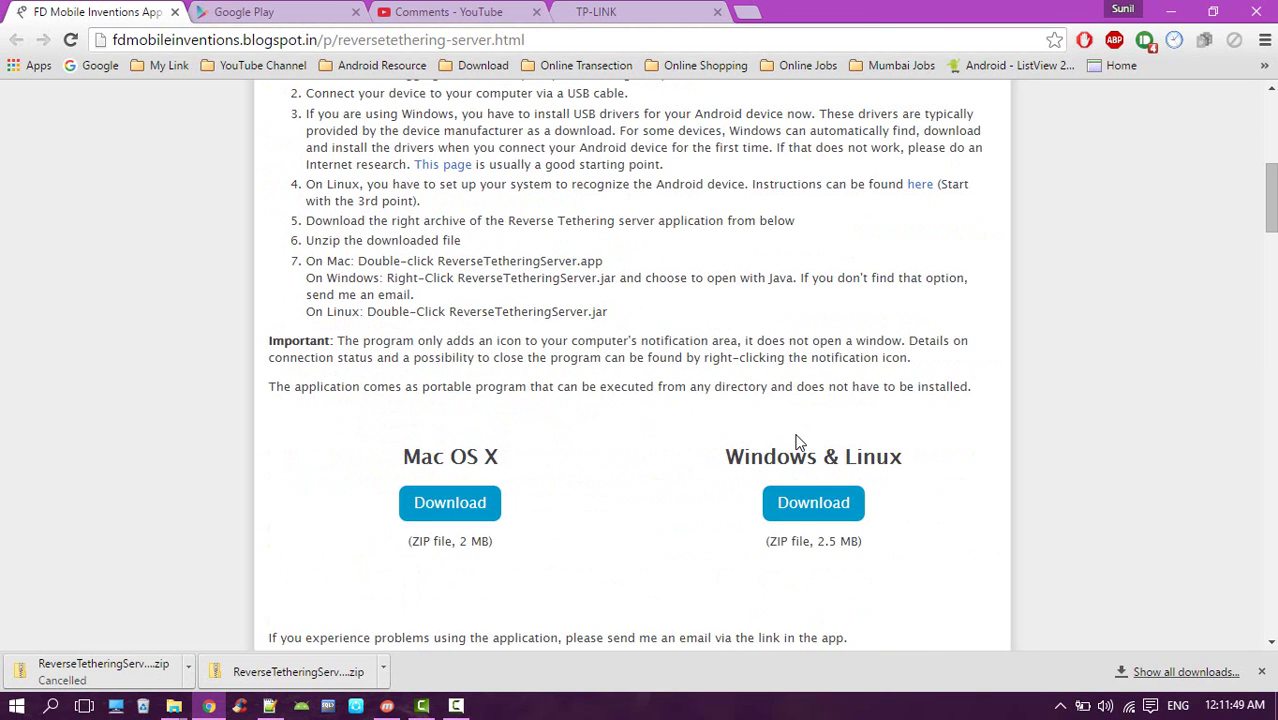
right_click(457, 466)
left_click(656, 491)
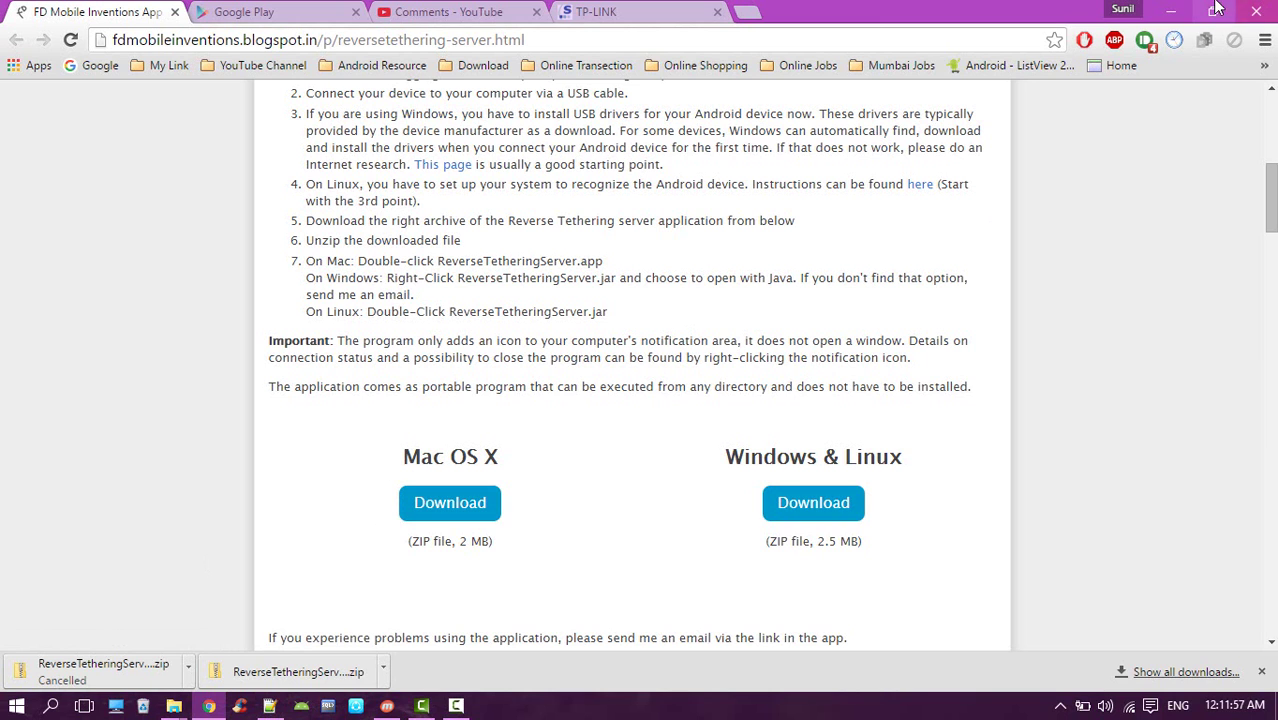
left_click(1170, 11)
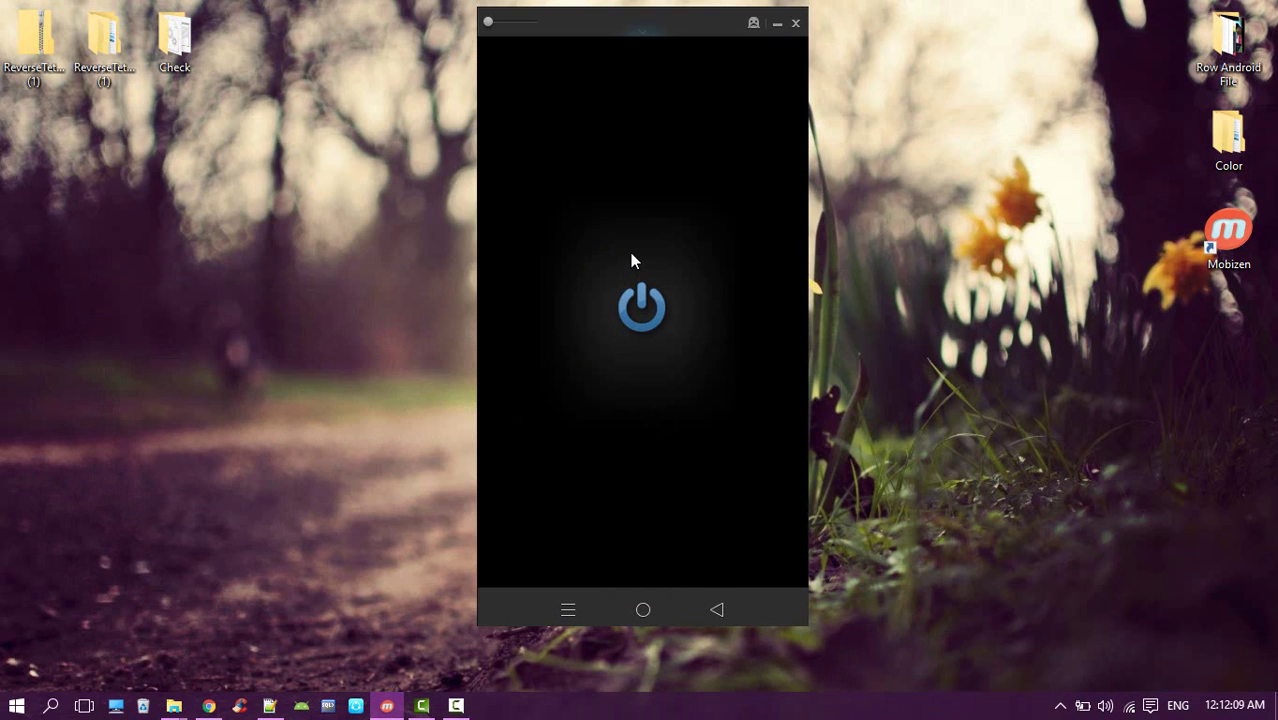
Wake the mirrored phone and check Settings > Developer options to confirm USB debugging is enabled
left_click(640, 318)
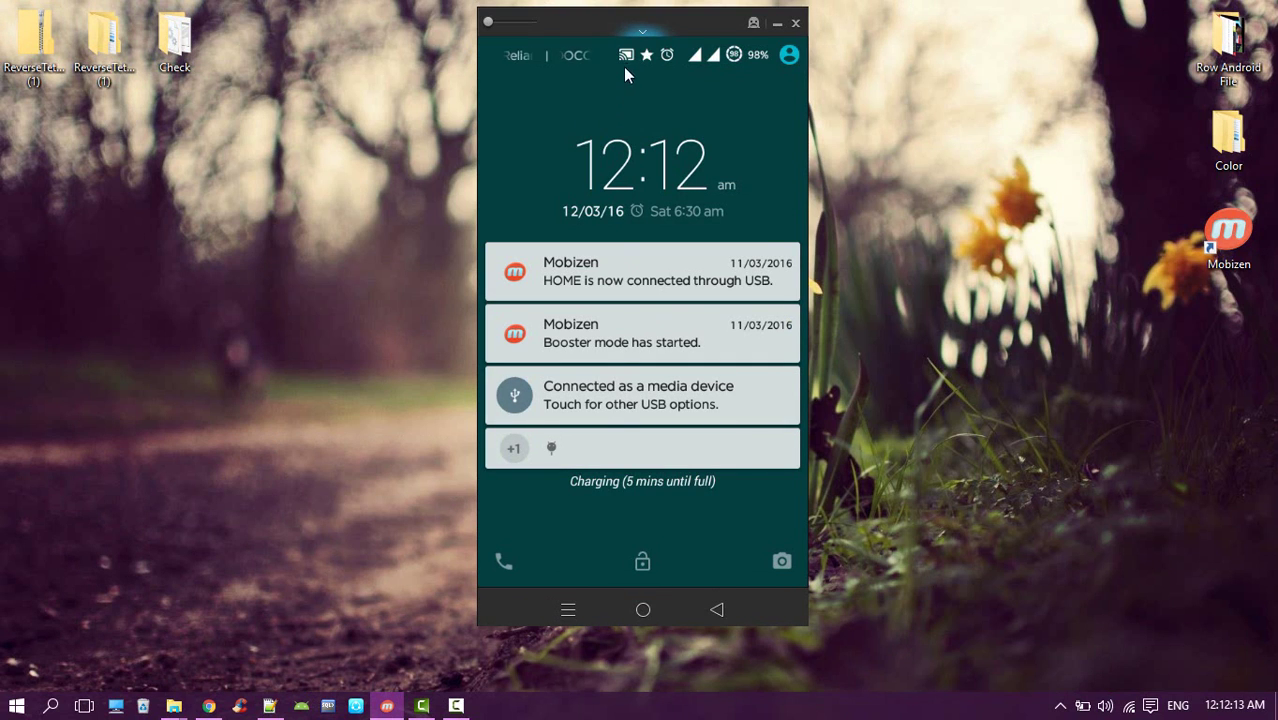
left_click_drag(626, 75, 640, 372)
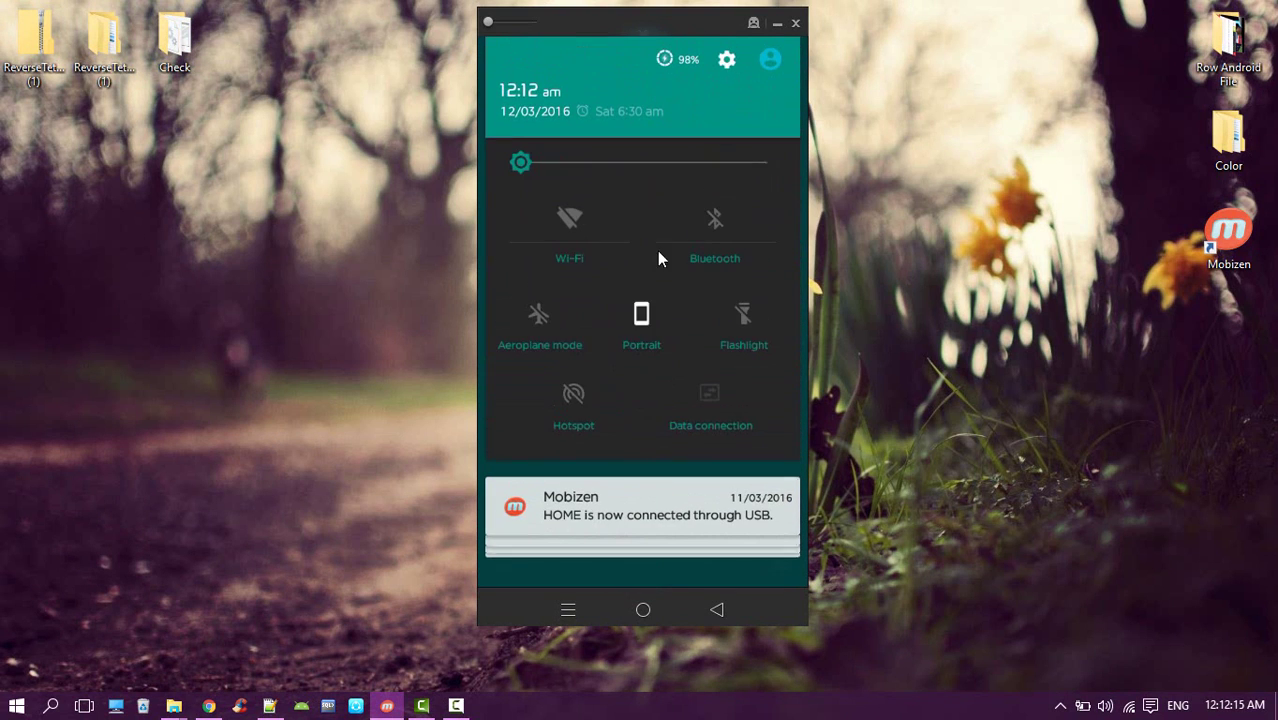
left_click(727, 66)
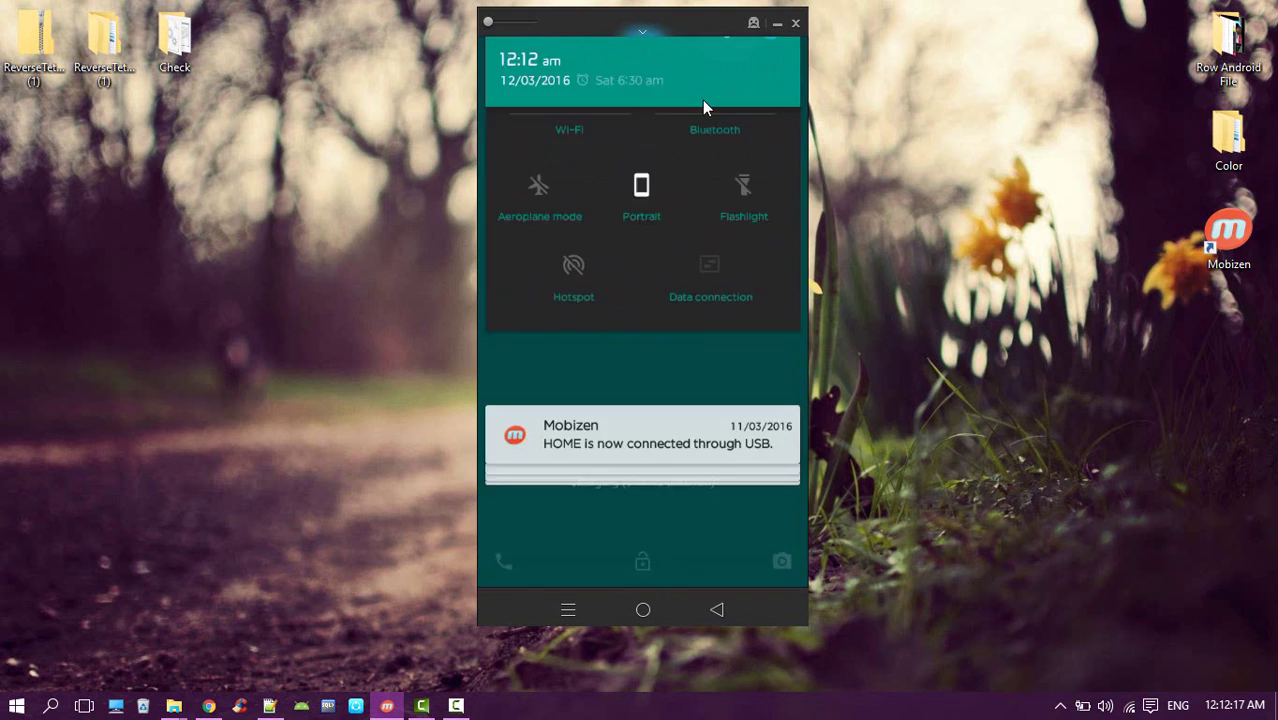
scroll(630, 420, "down", 2)
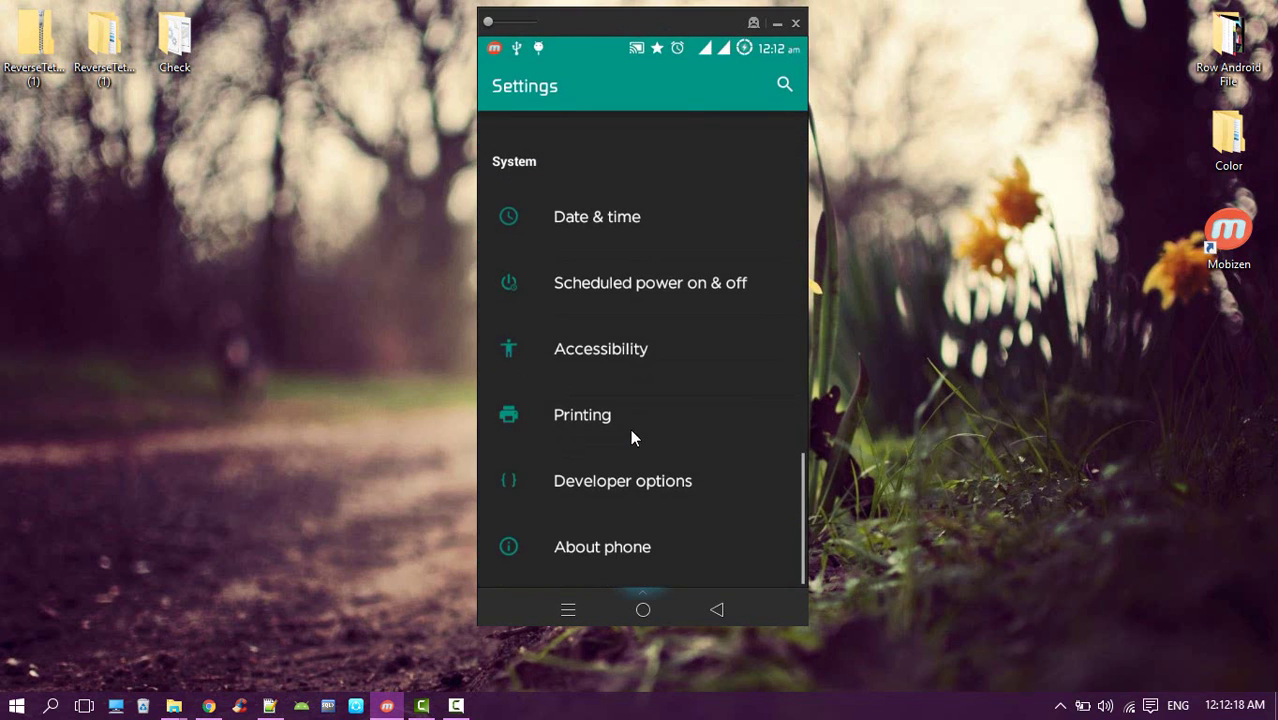
left_click(628, 481)
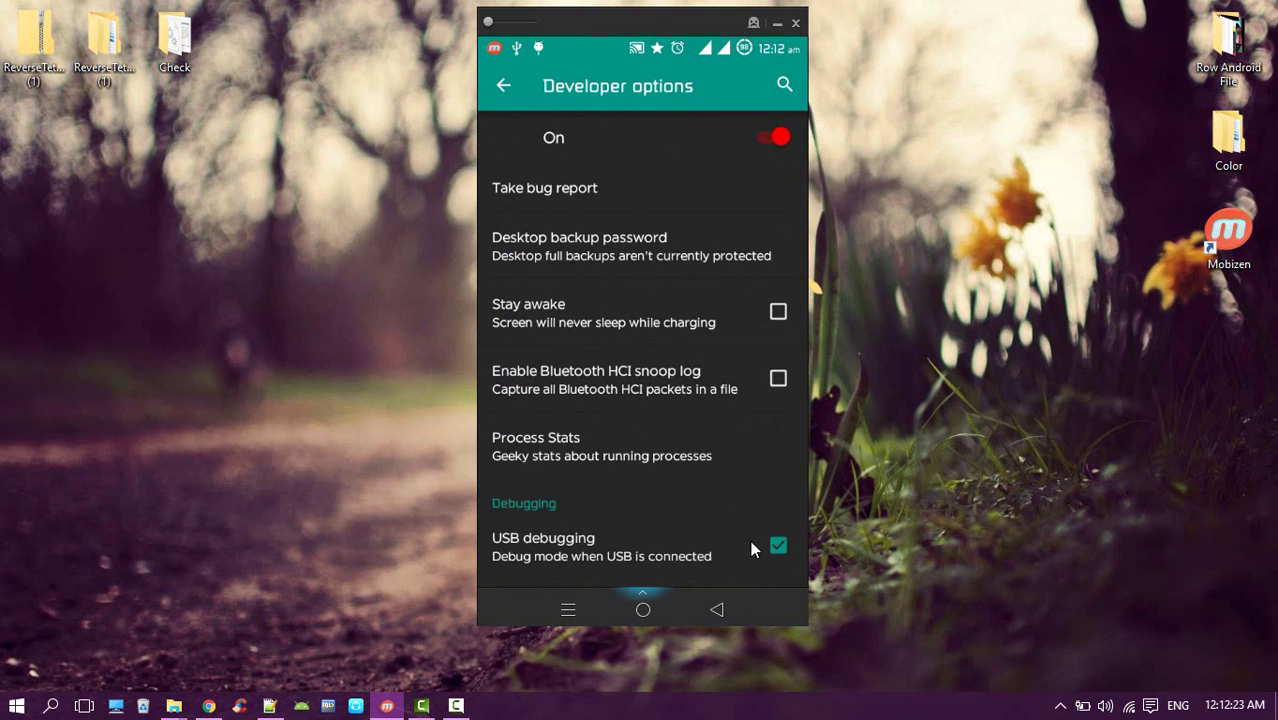
Back out of Settings to the phone's home screen and open the PC's Check folder holding adb
left_click(718, 612)
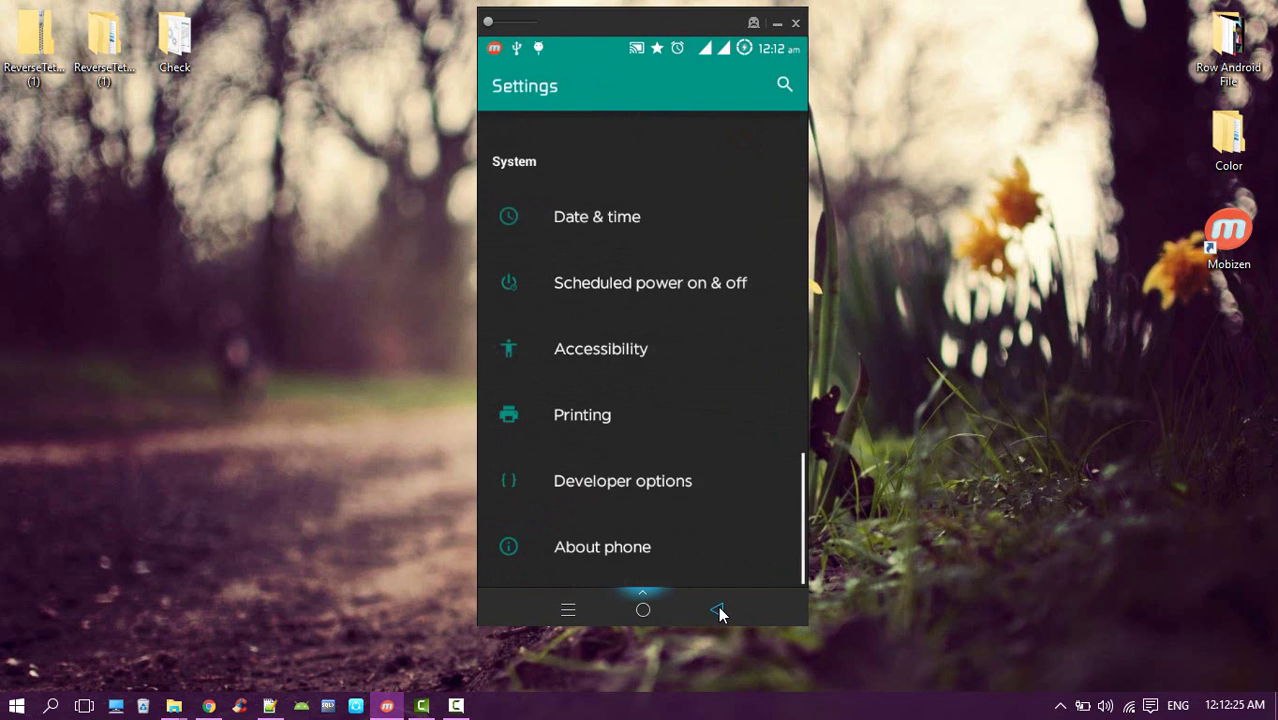
left_click(719, 610)
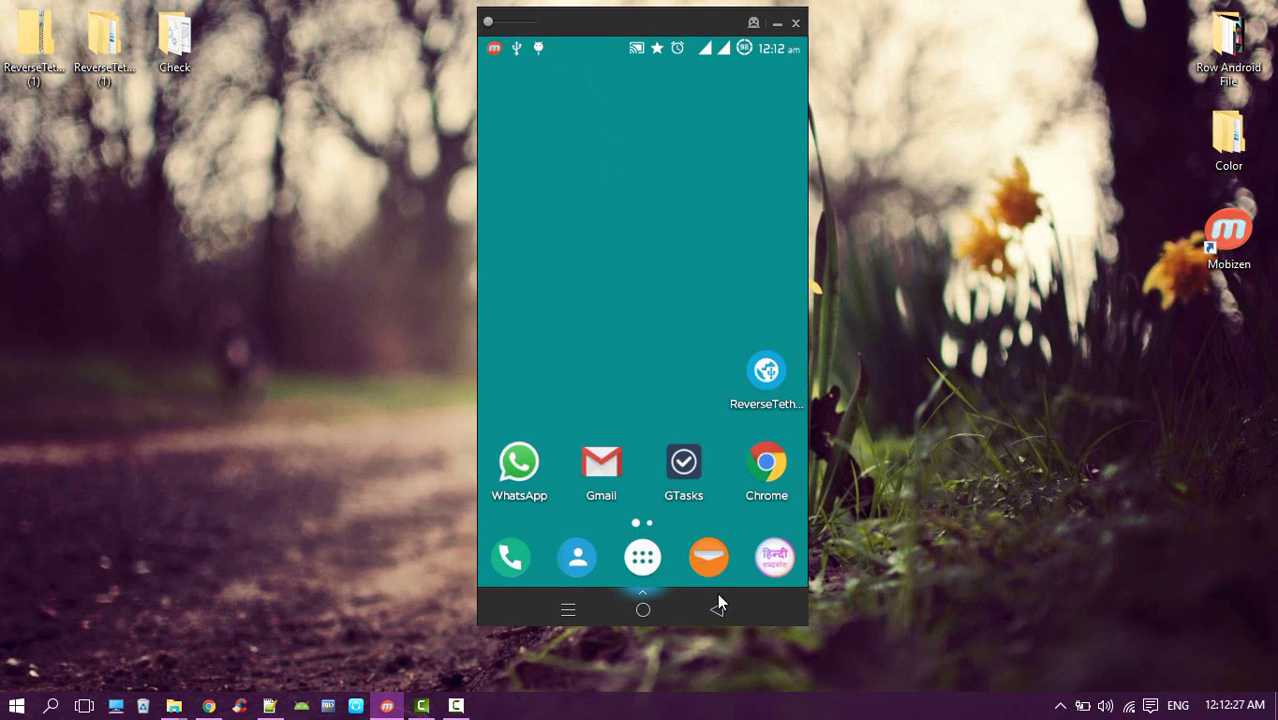
double_click(177, 57)
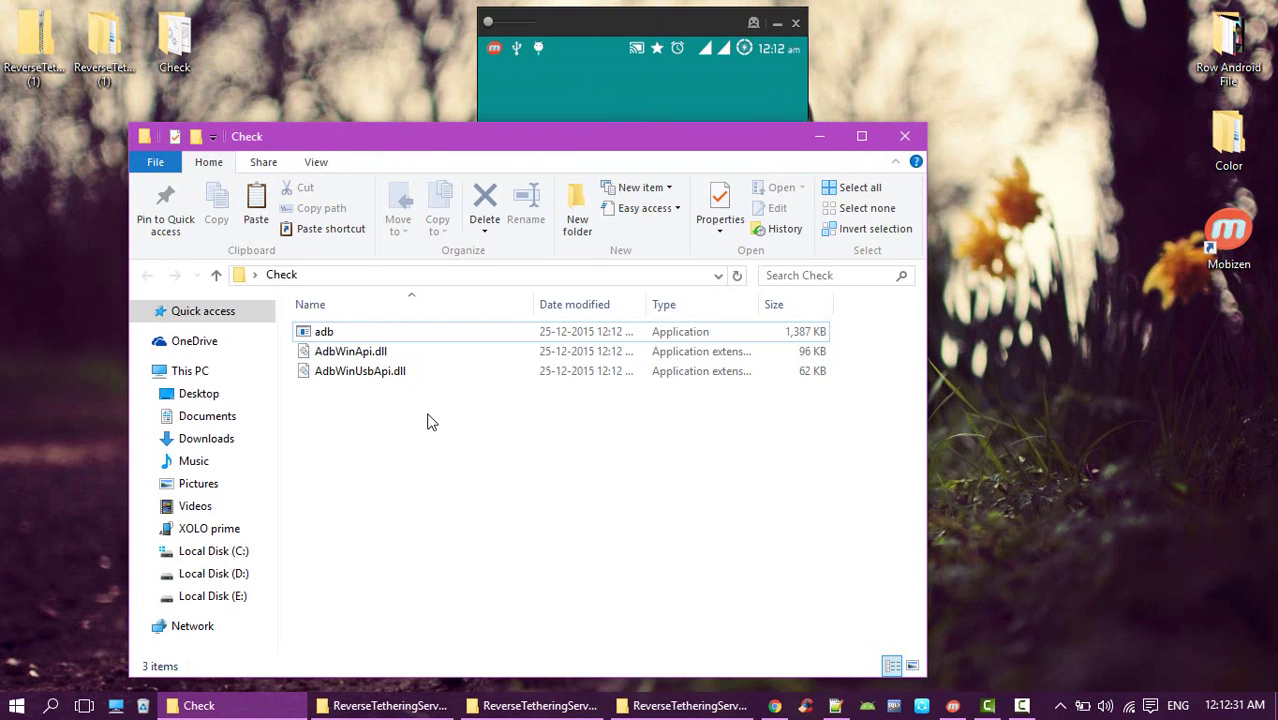
Open a command window in the Check folder from its Shift+right-click menu
right_click(446, 478)
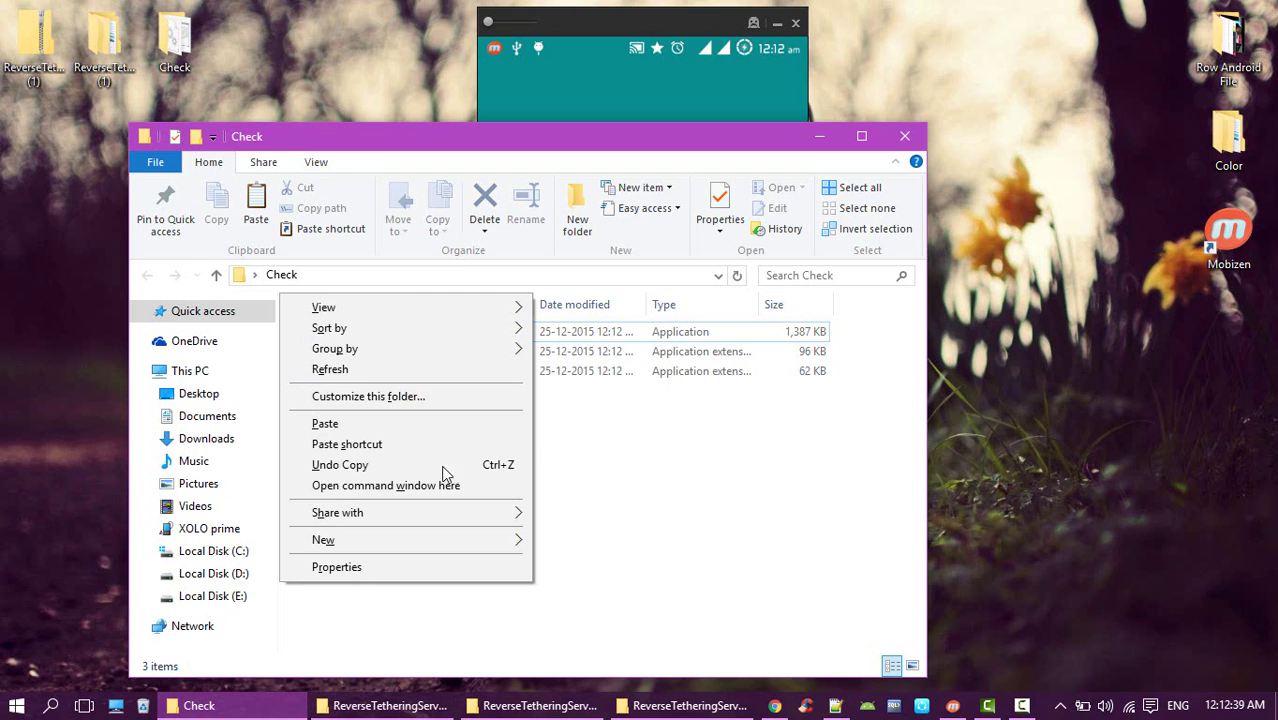
left_click(448, 487)
type("adb devices")
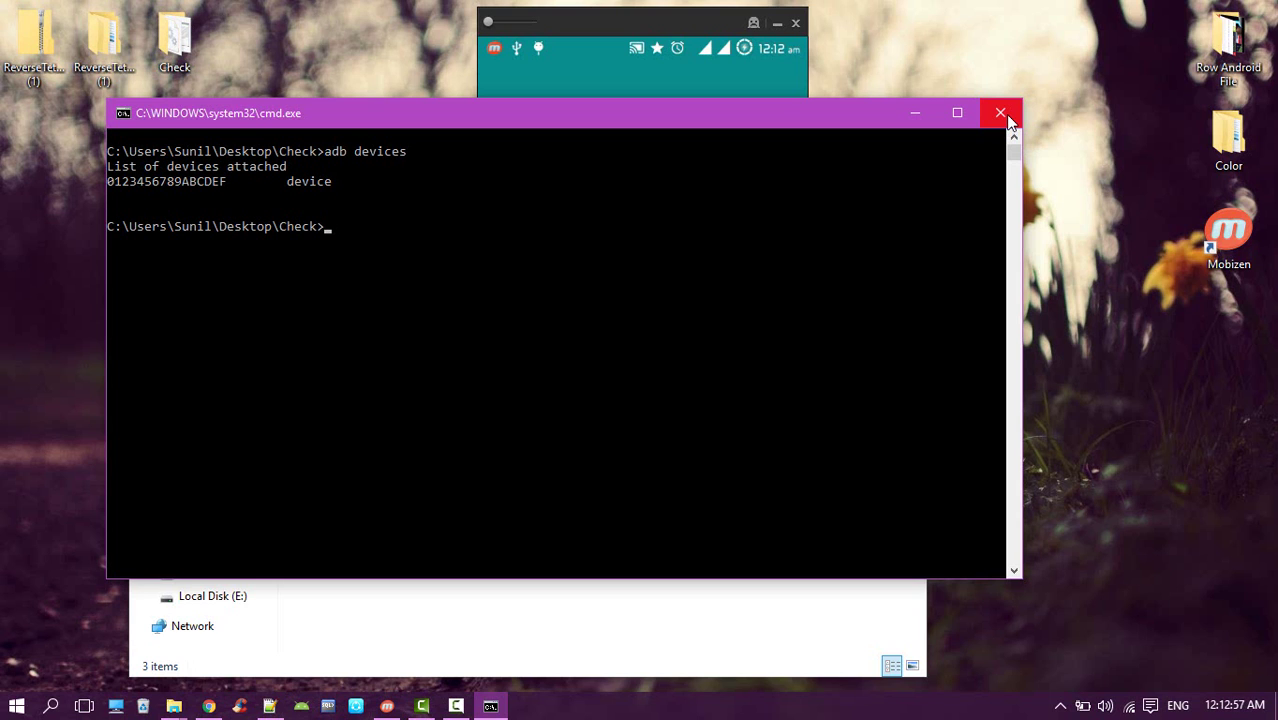
Minimize the command prompt, go into ReverseTetheringServer_1.0.1 (1) > ReverseTetheringServer_1.0.1, and select the server jar
left_click(914, 113)
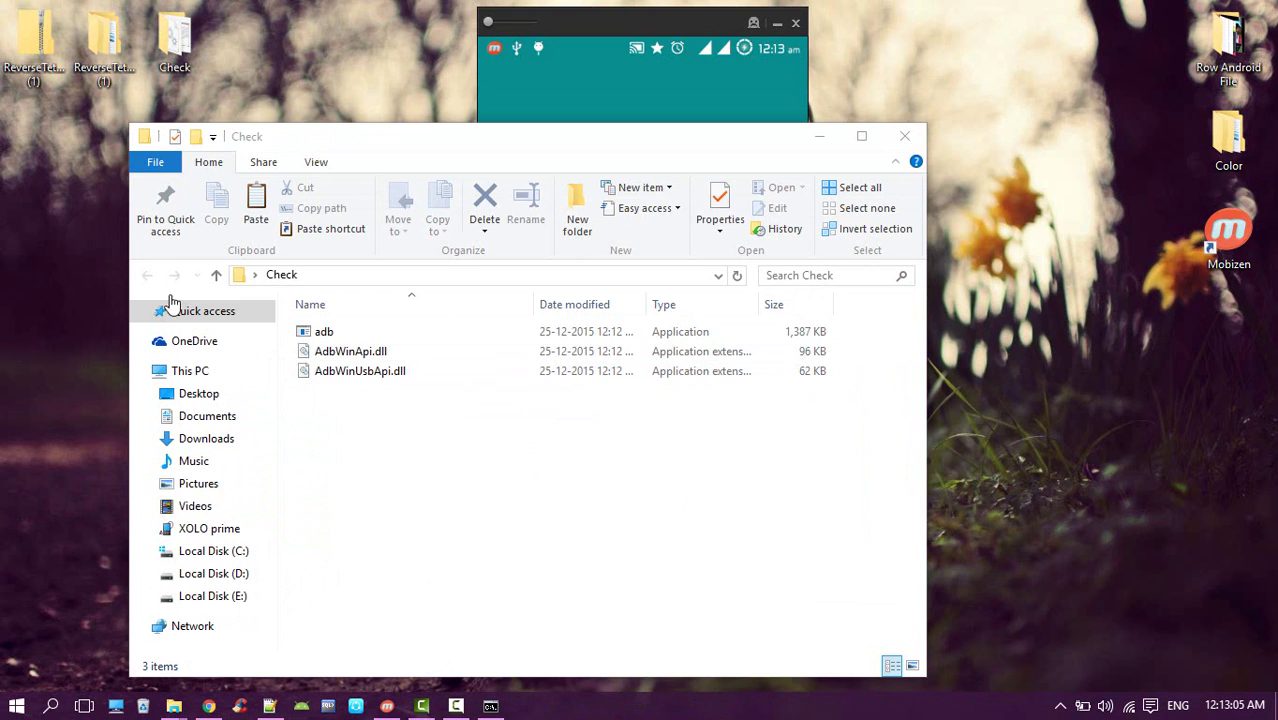
double_click(100, 67)
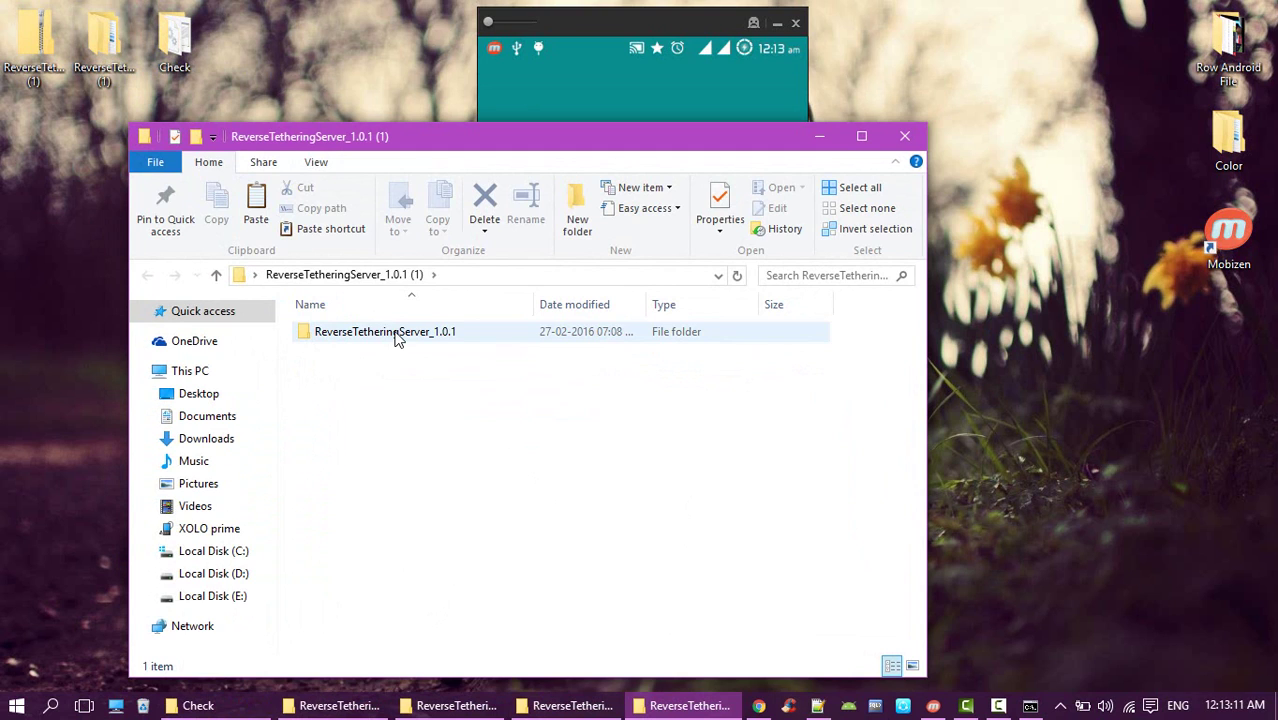
double_click(397, 337)
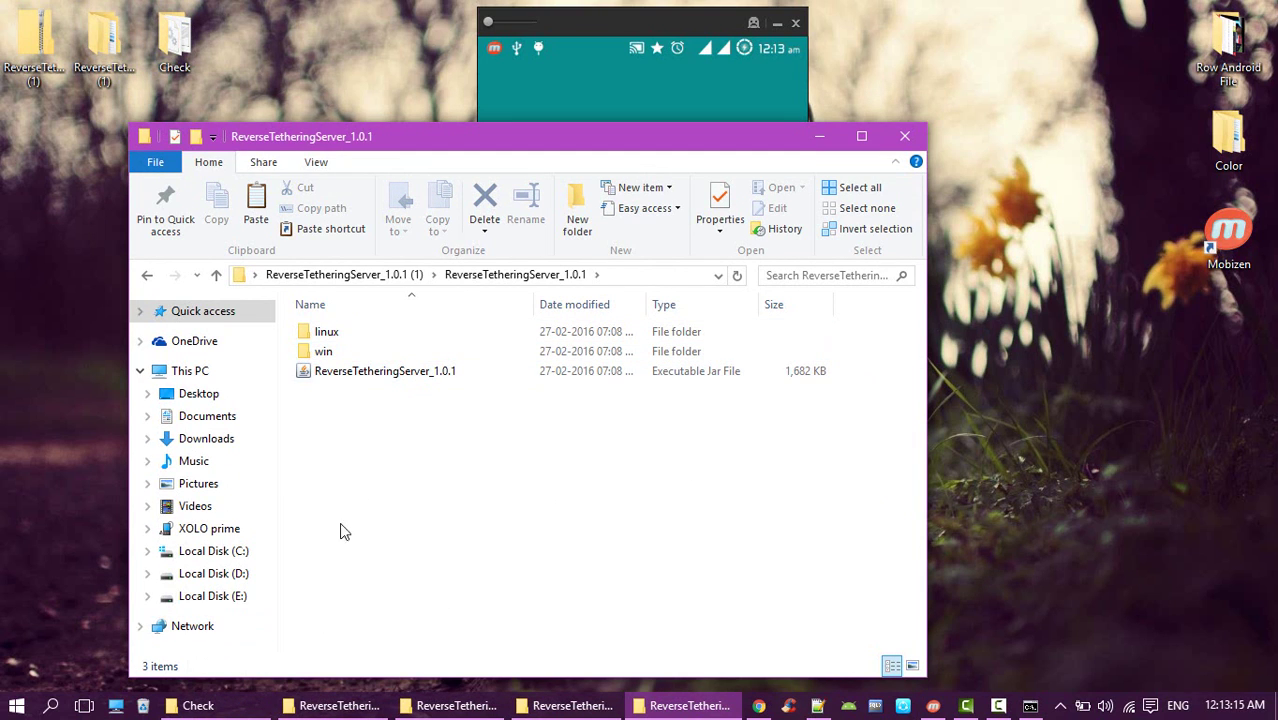
left_click(504, 377)
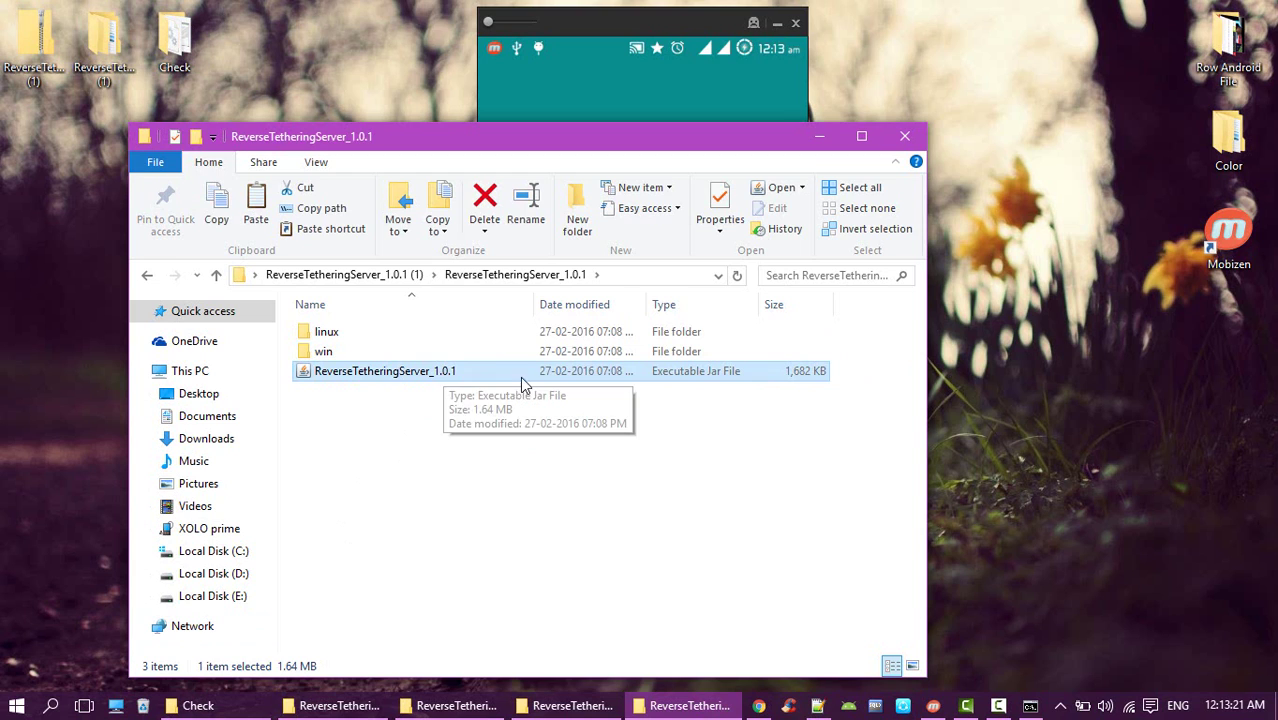
Open the ReverseTethering app on the mirrored phone and tap CONNECT
left_click(591, 86)
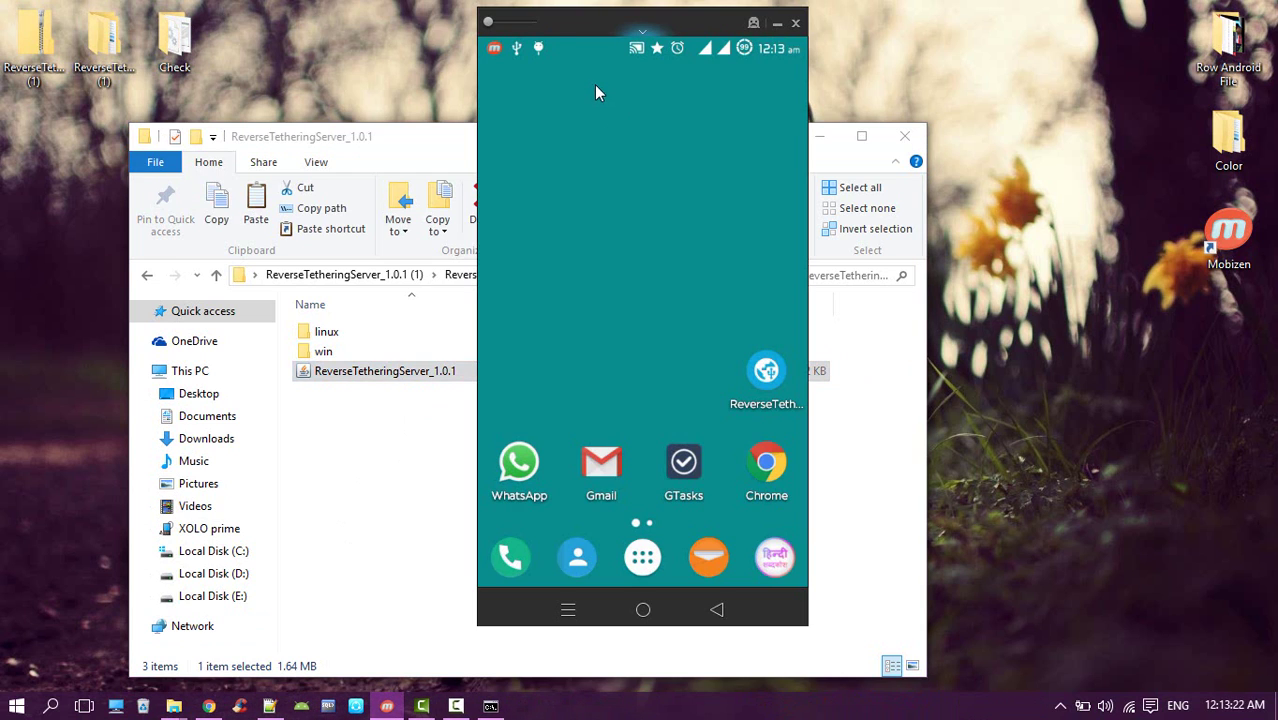
left_click(770, 370)
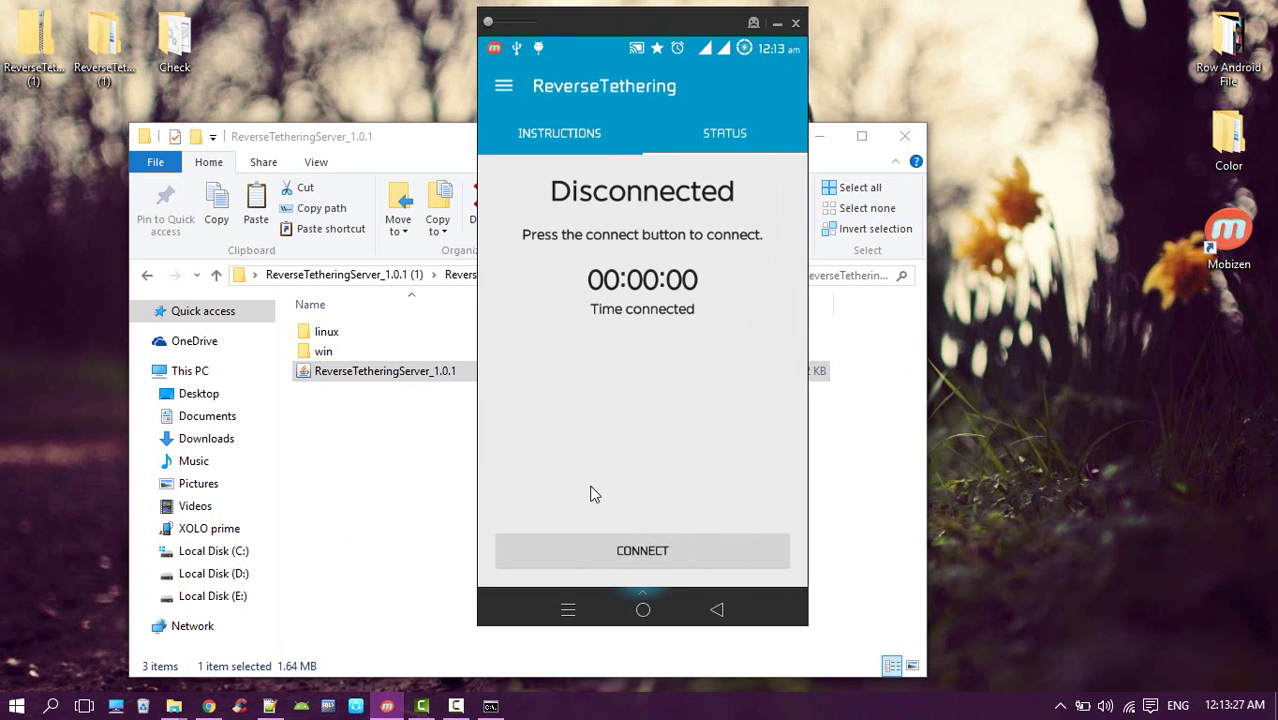
left_click(608, 552)
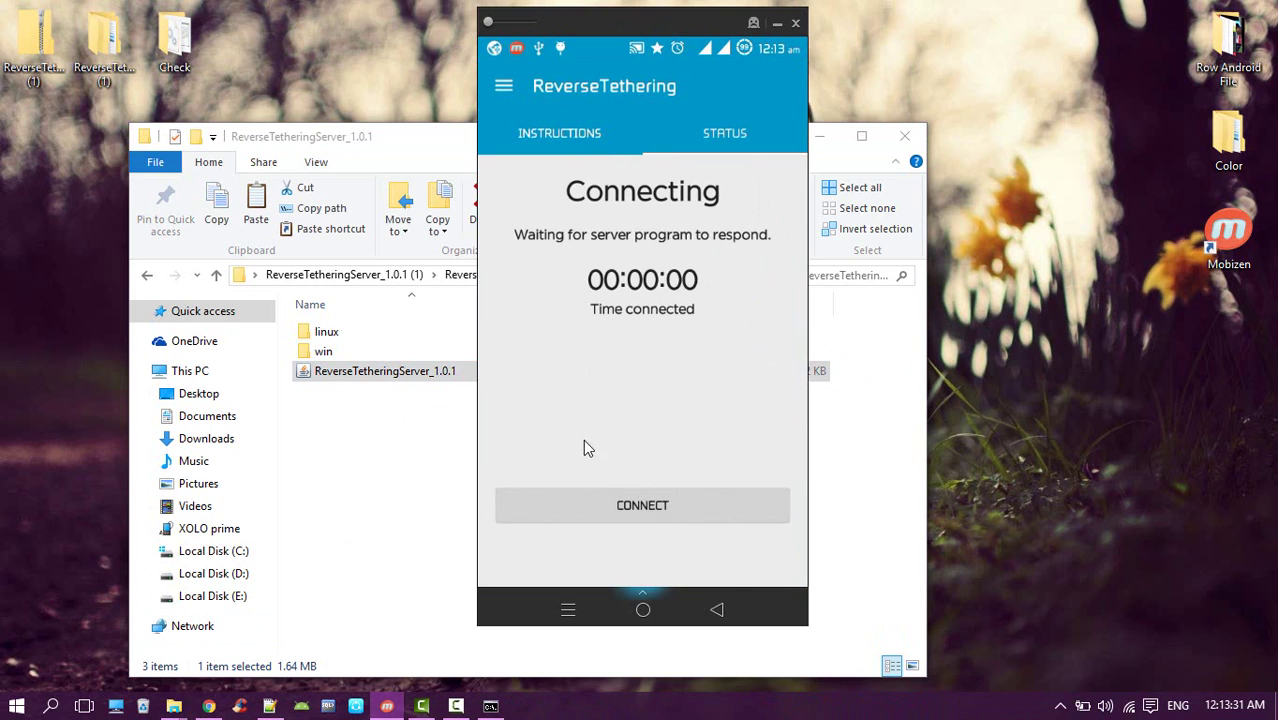
Launch ReverseTetheringServer_1.0.1.jar and confirm its server icon appears among the hidden tray icons
left_click(348, 468)
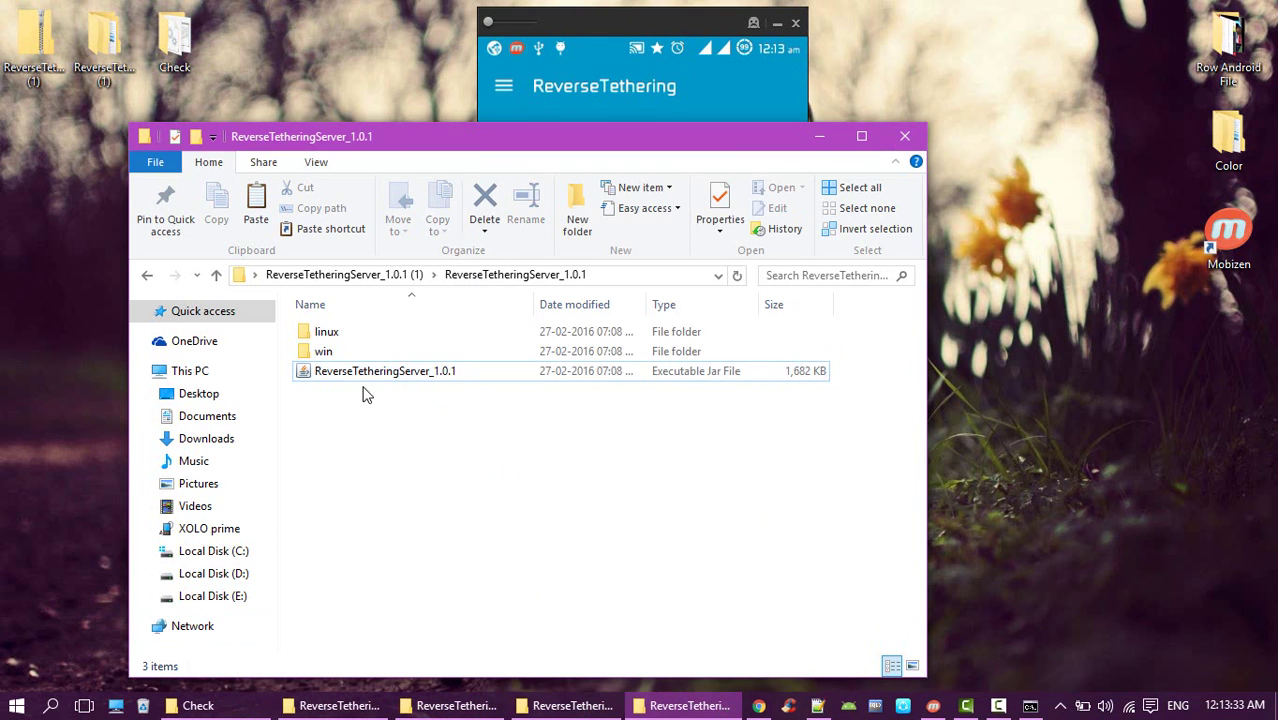
left_click(380, 371)
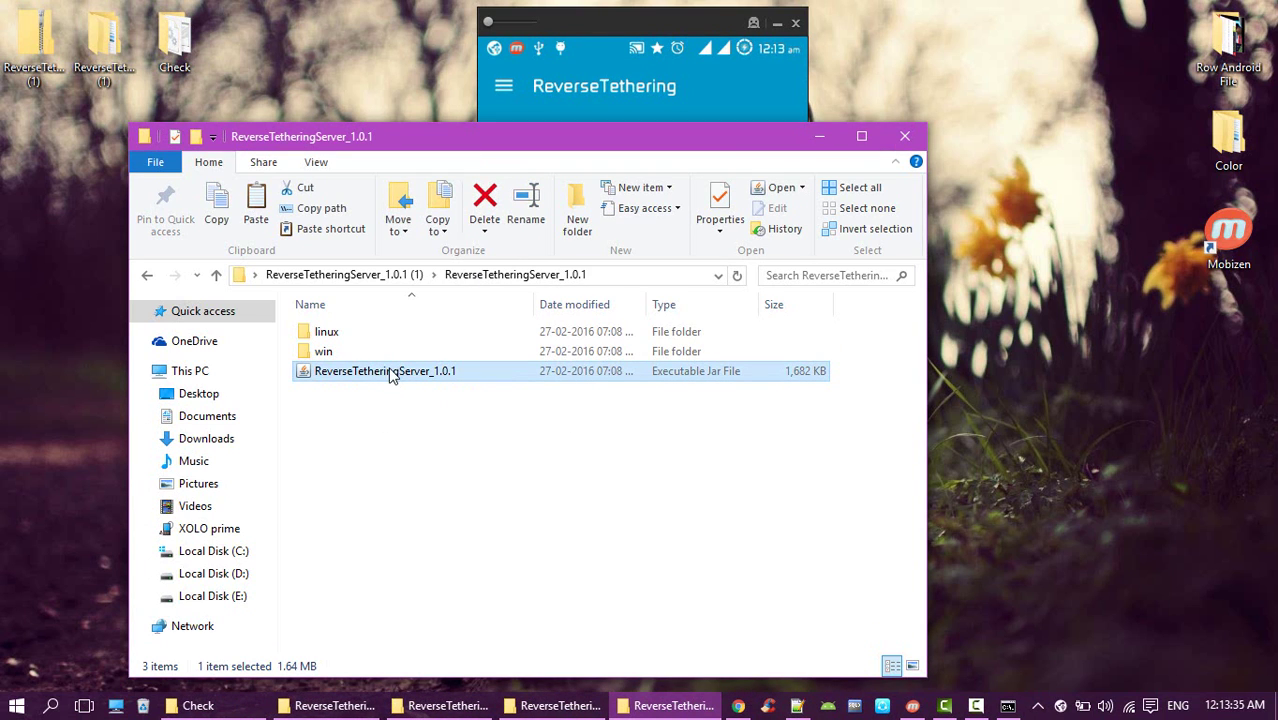
left_click(1060, 706)
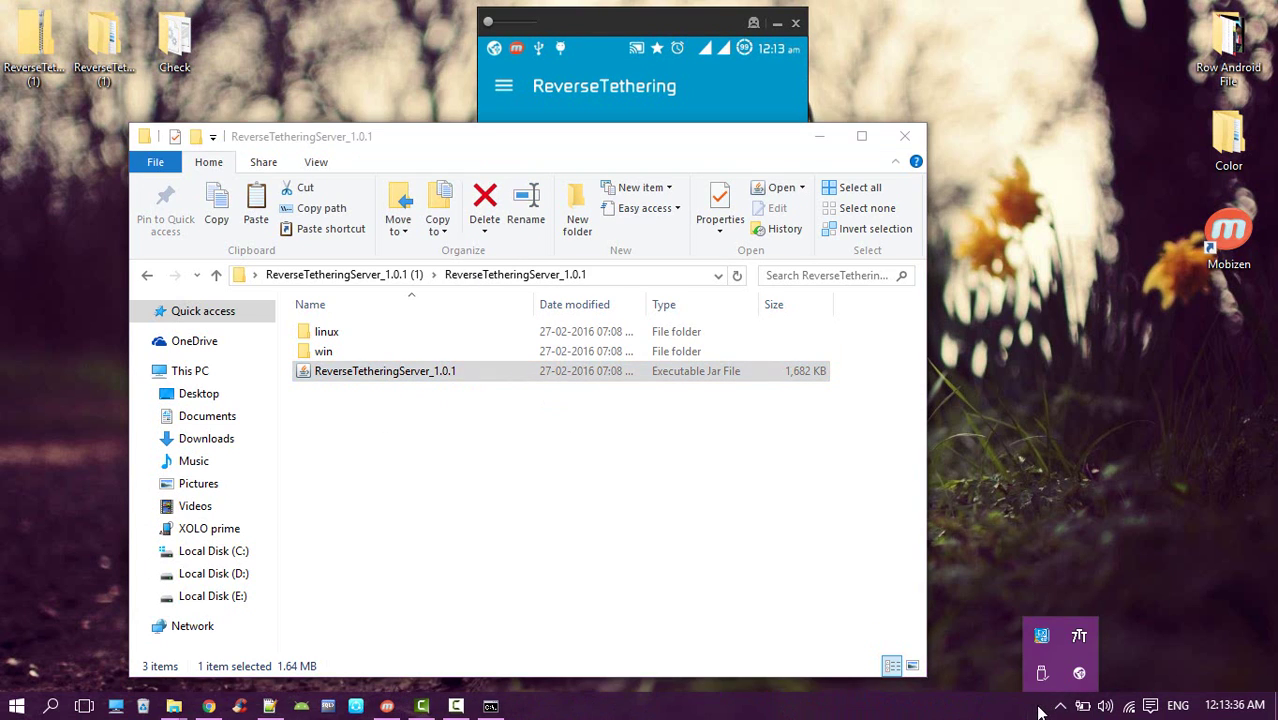
left_click(1080, 675)
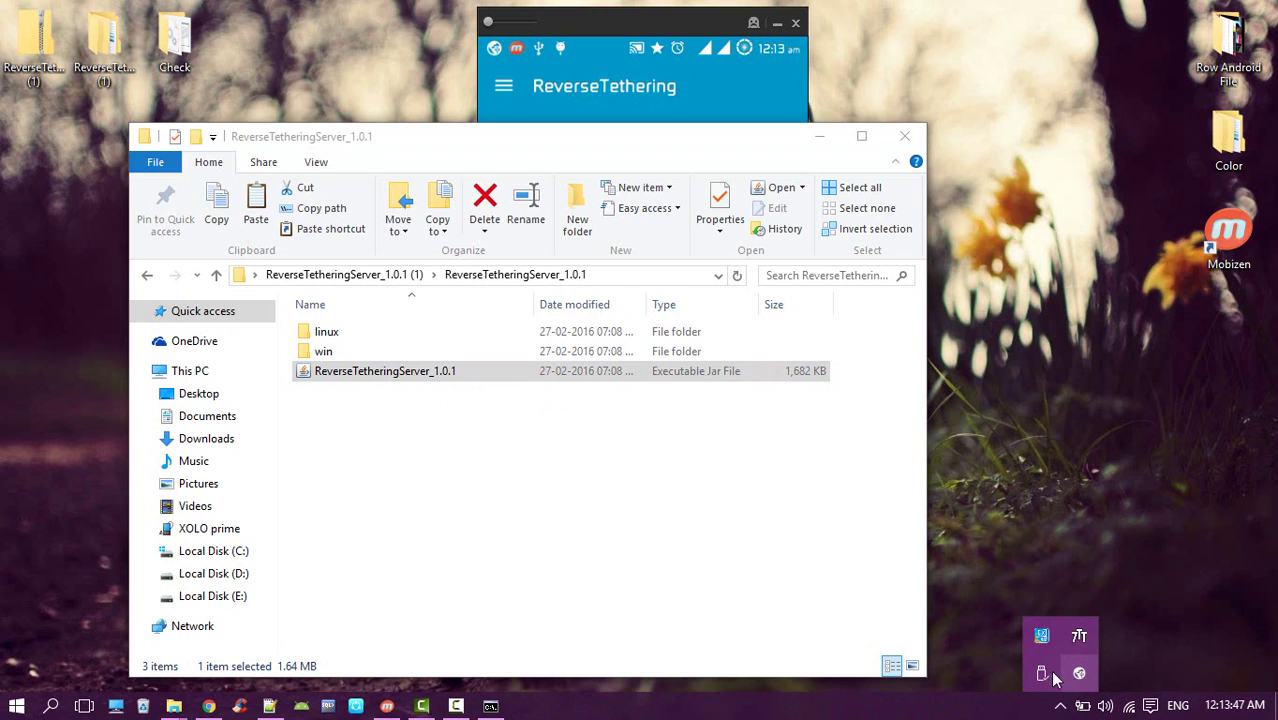
Return the phone home, pull down the notification shade to see tethering Connected, then collapse it
left_click(815, 145)
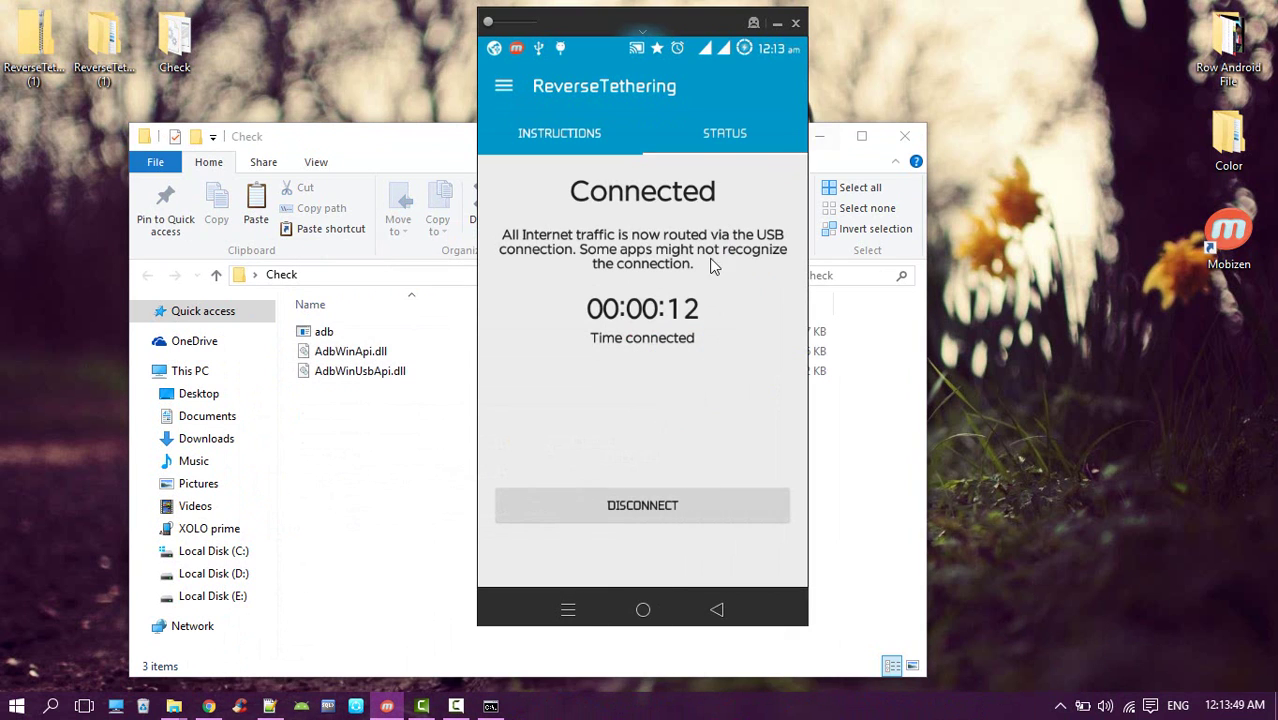
left_click(642, 608)
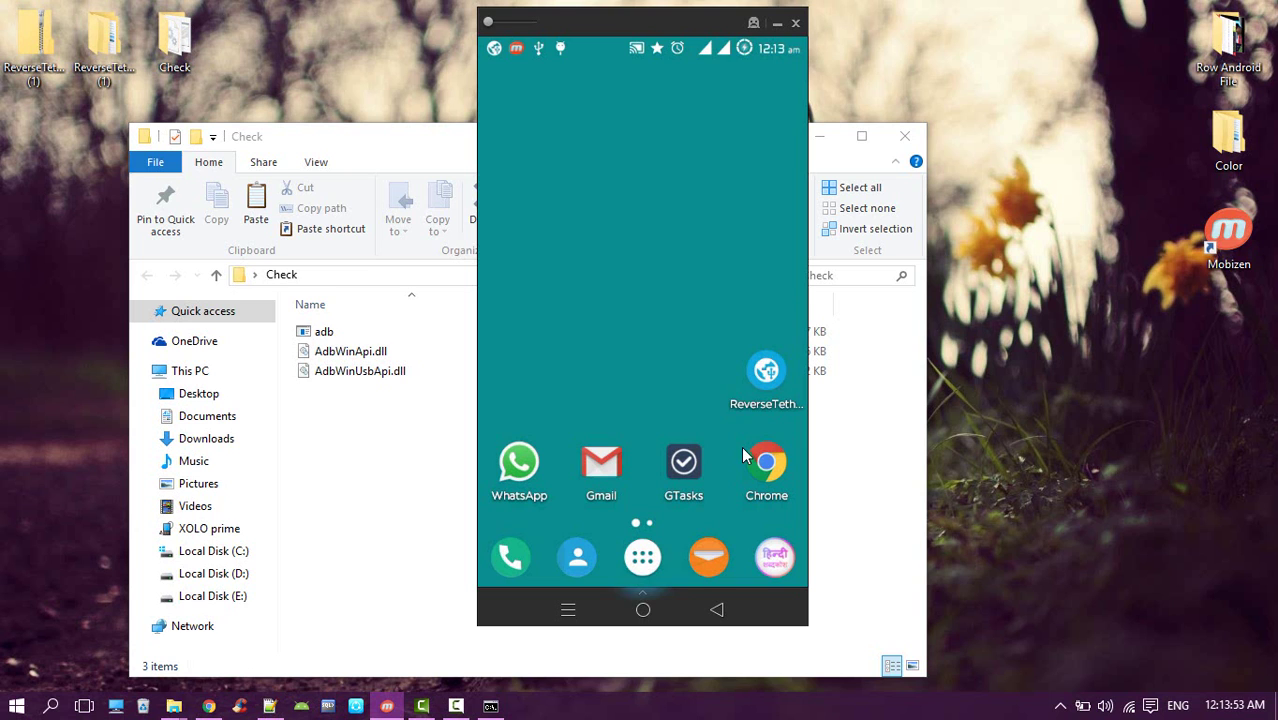
mouse_move(643, 45)
left_click_drag(647, 53, 682, 270)
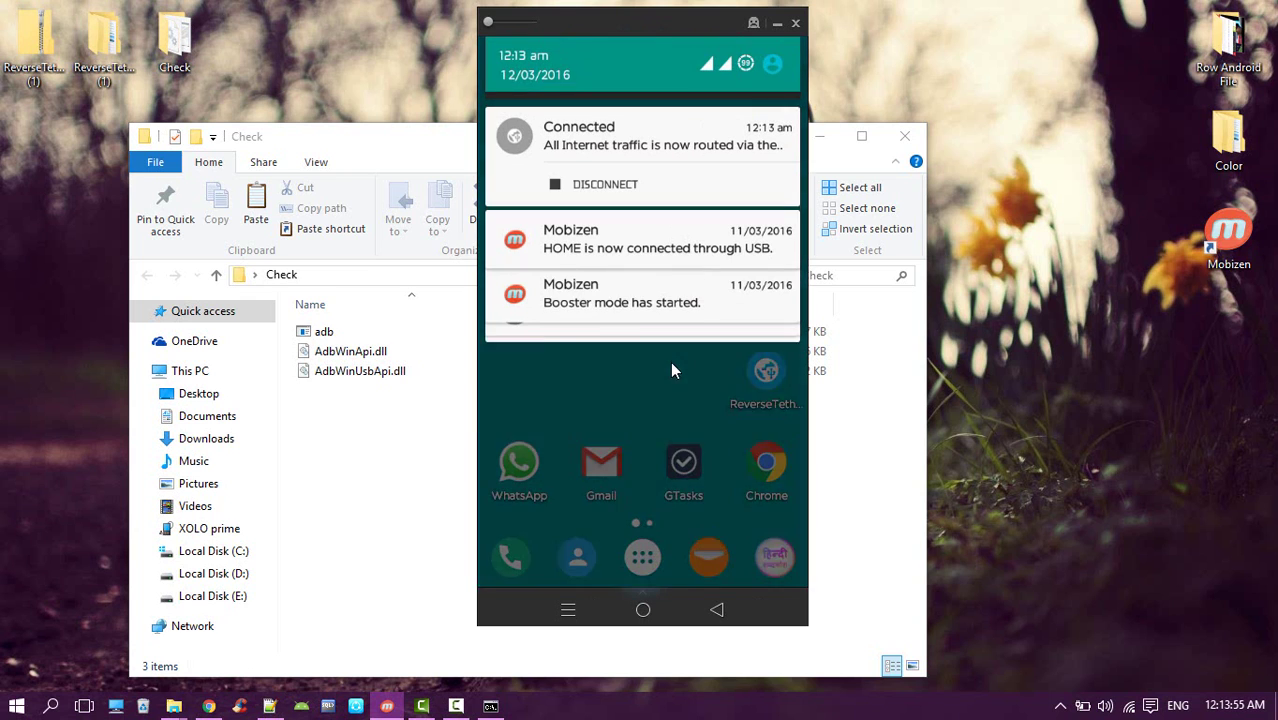
scroll(669, 530, "up", 3)
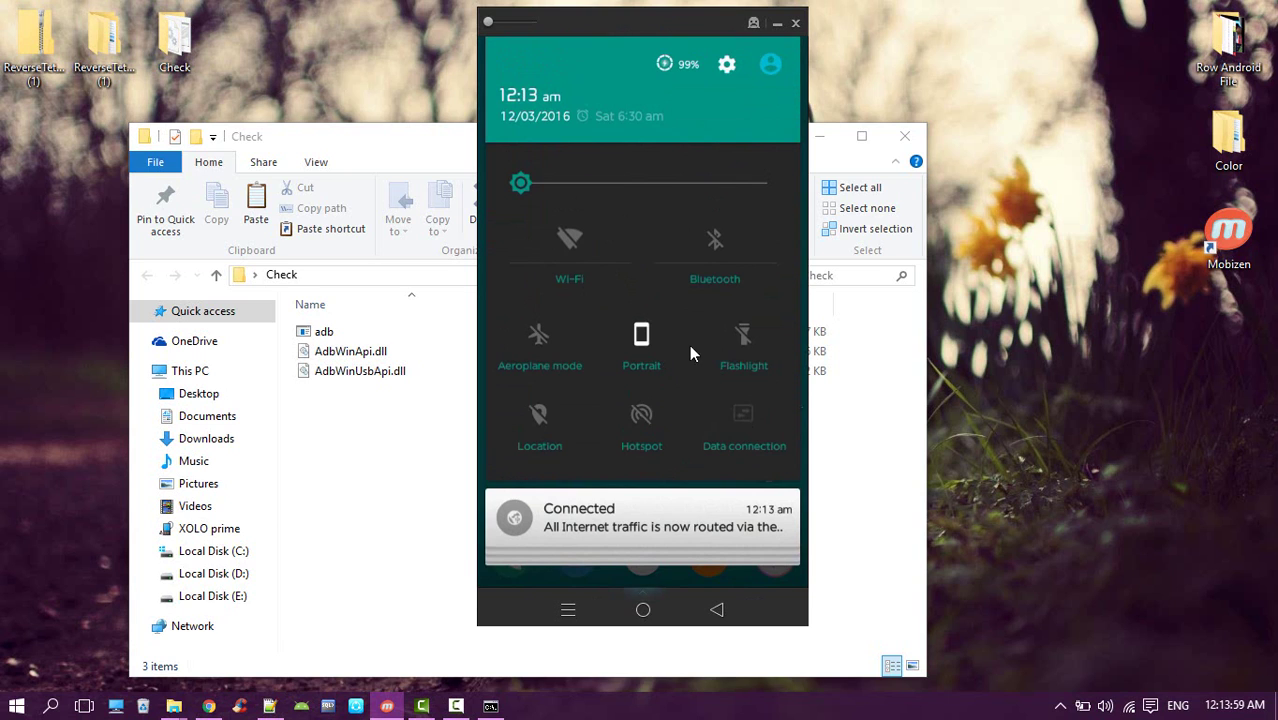
left_click_drag(684, 553, 740, 411)
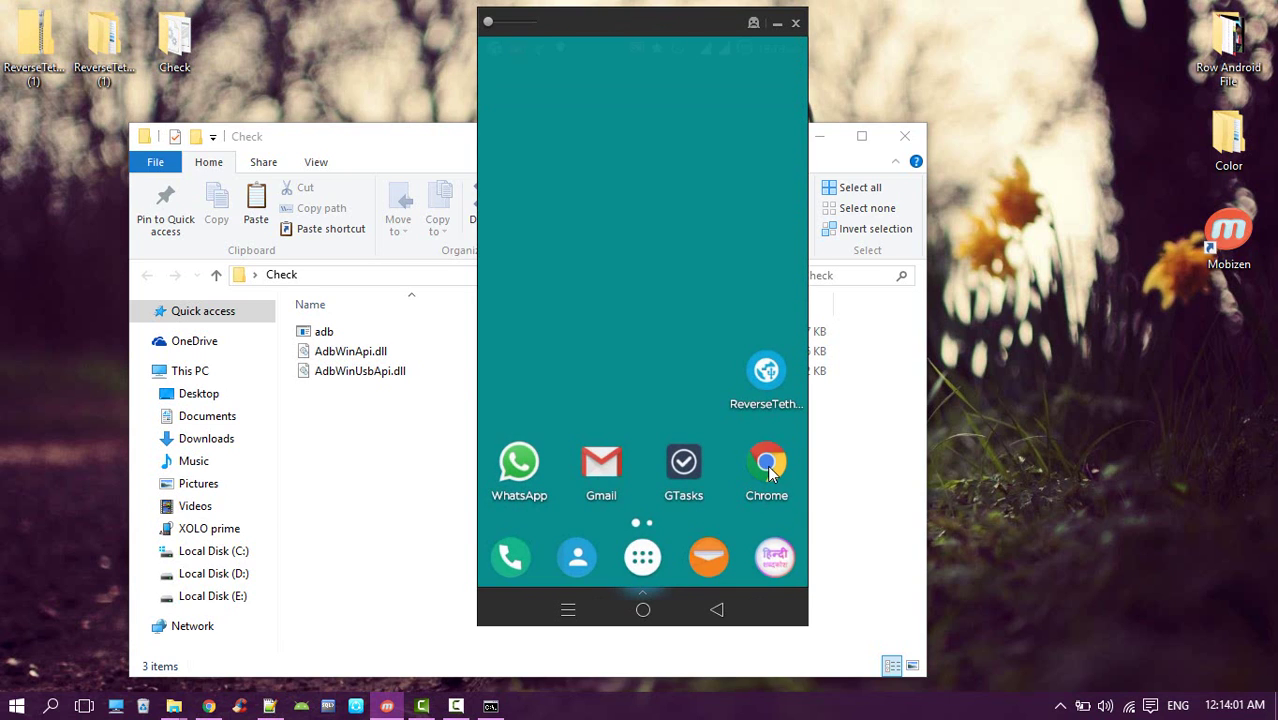
In the phone's Chrome, type 'goog', open google.co.in, switch to IMAGES, then go Home
left_click(768, 464)
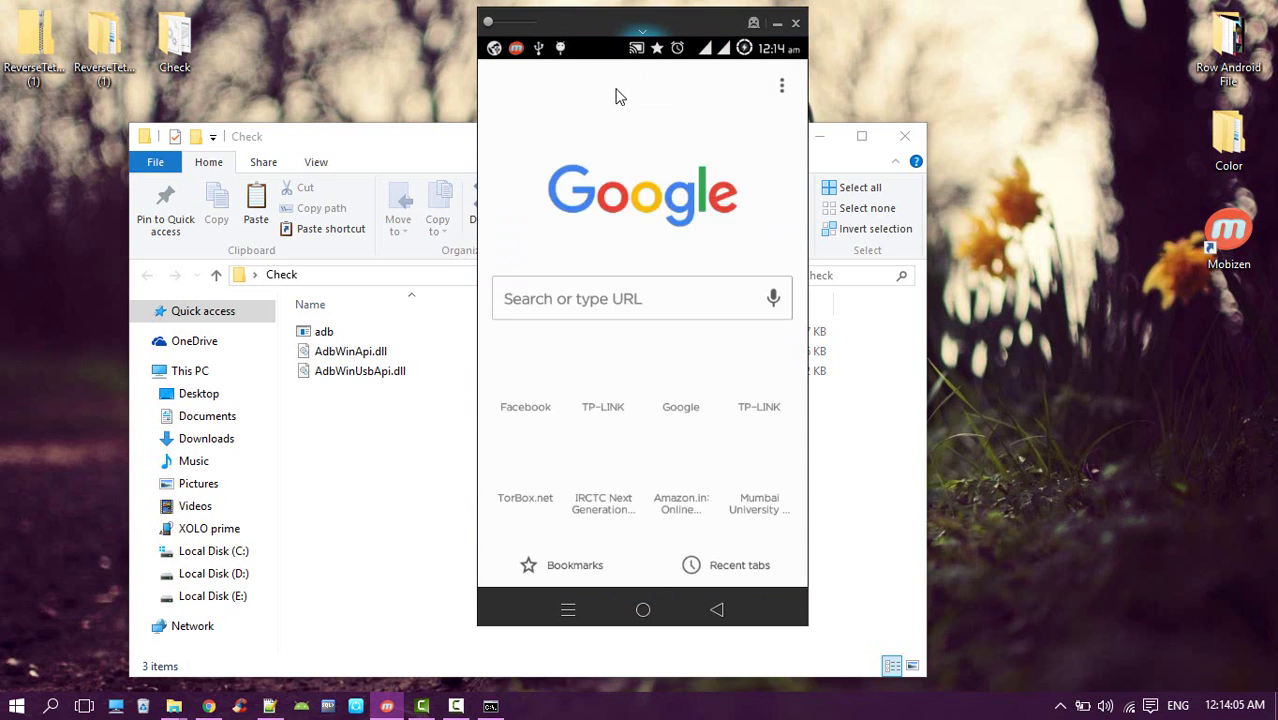
left_click(612, 297)
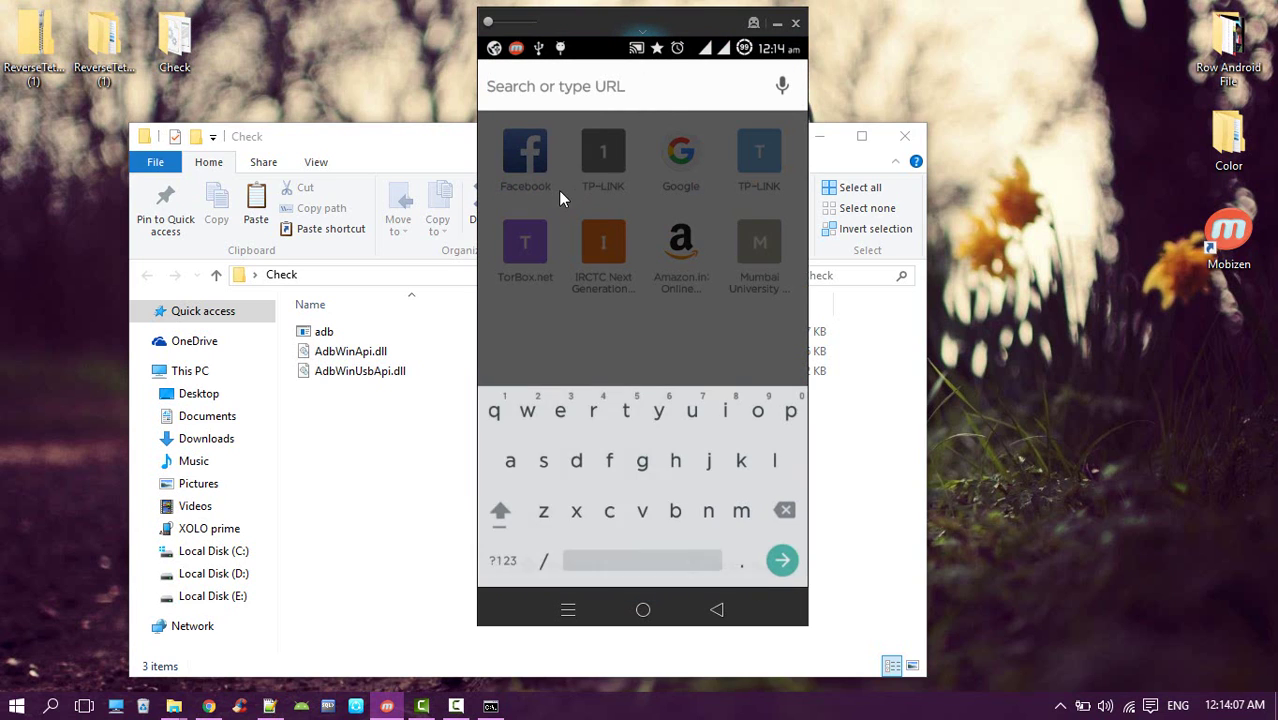
type("go")
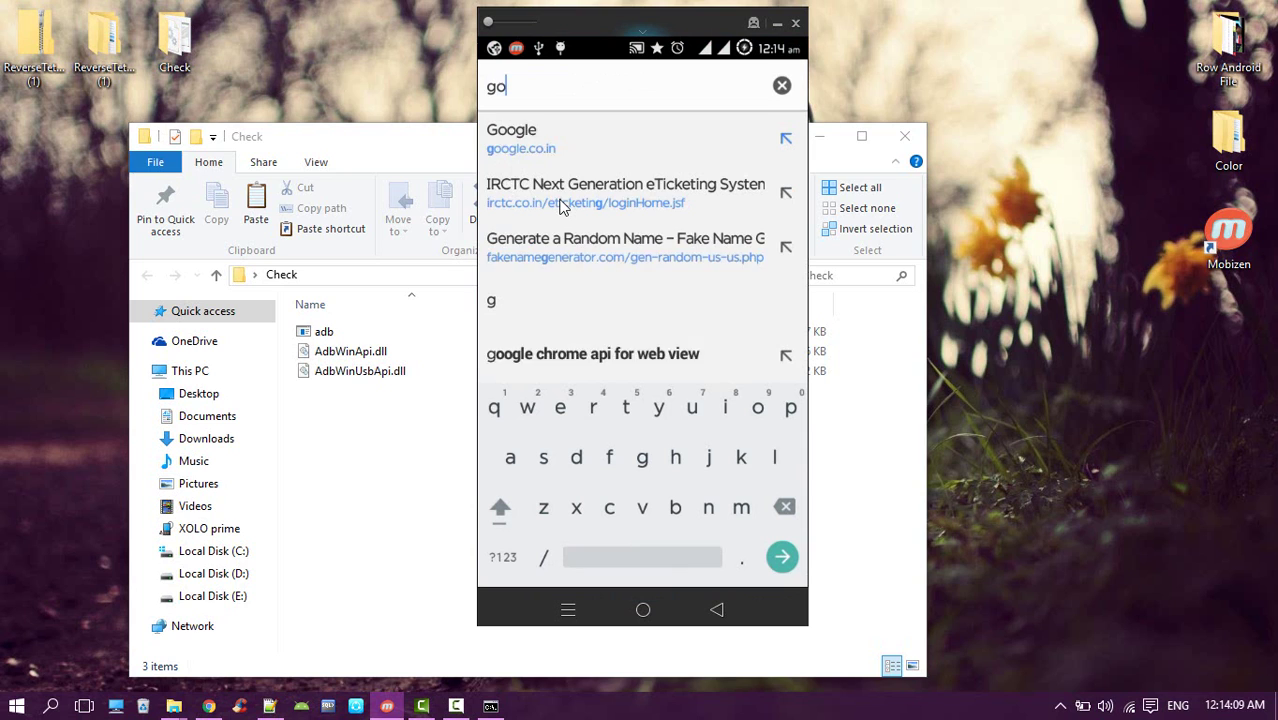
type("og")
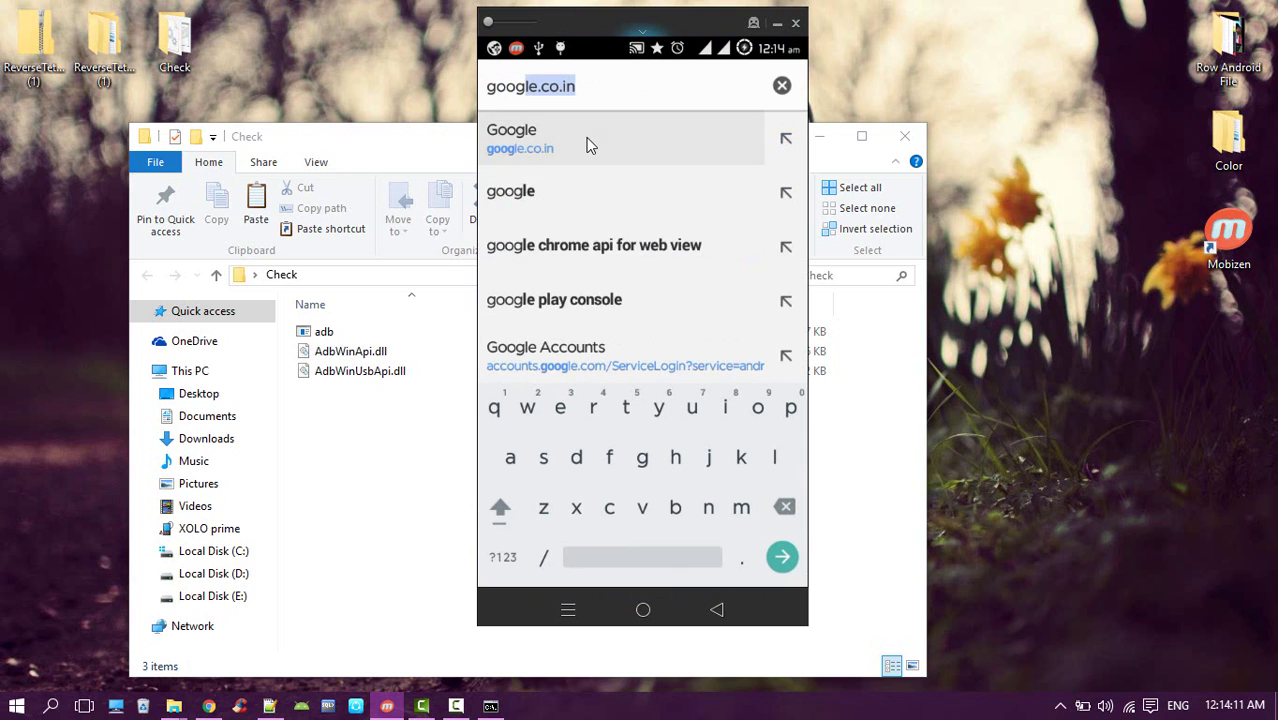
left_click(588, 145)
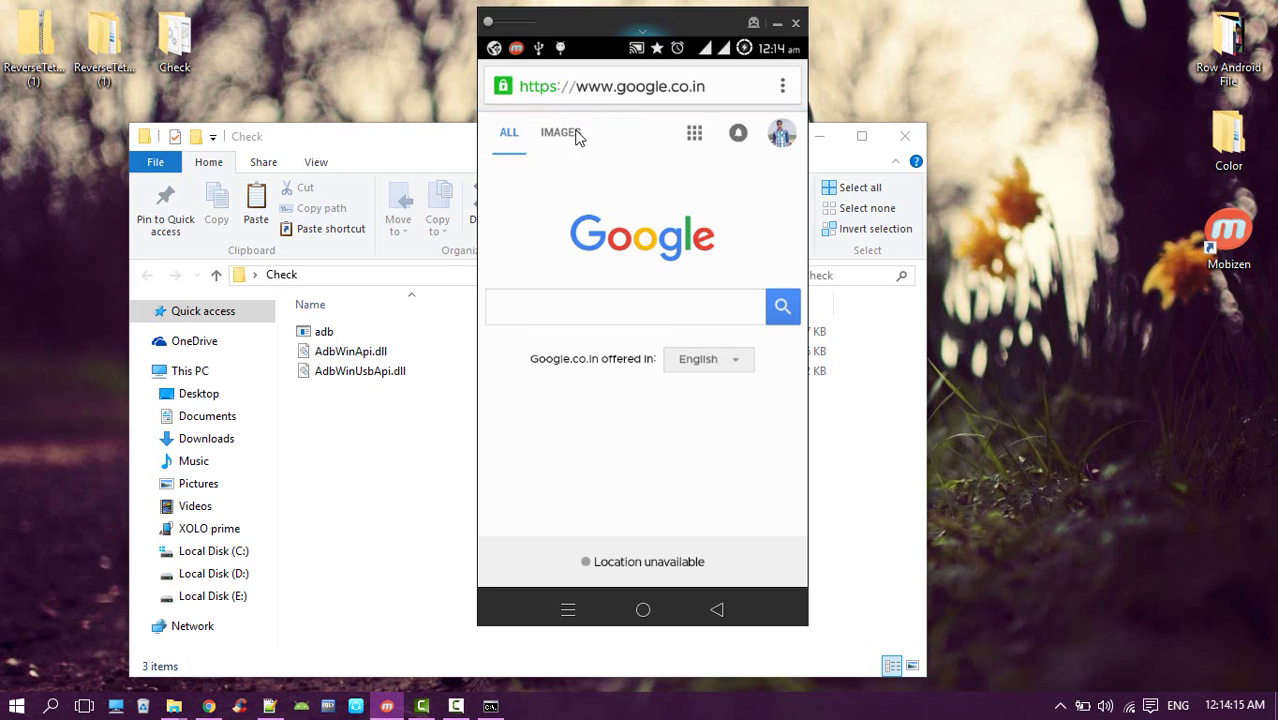
left_click(576, 137)
left_click(643, 609)
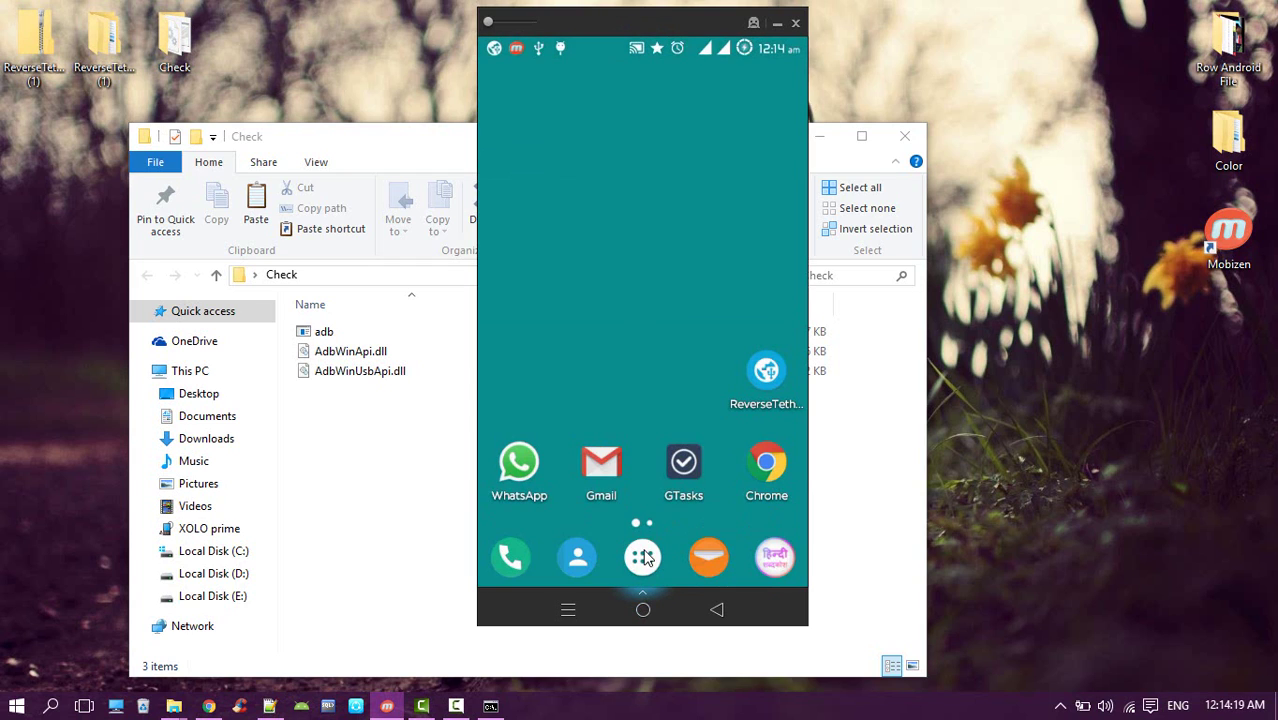
Open the Play Store from page 2 of the app drawer and go to Thumb Drift - Furious Racing
left_click(645, 557)
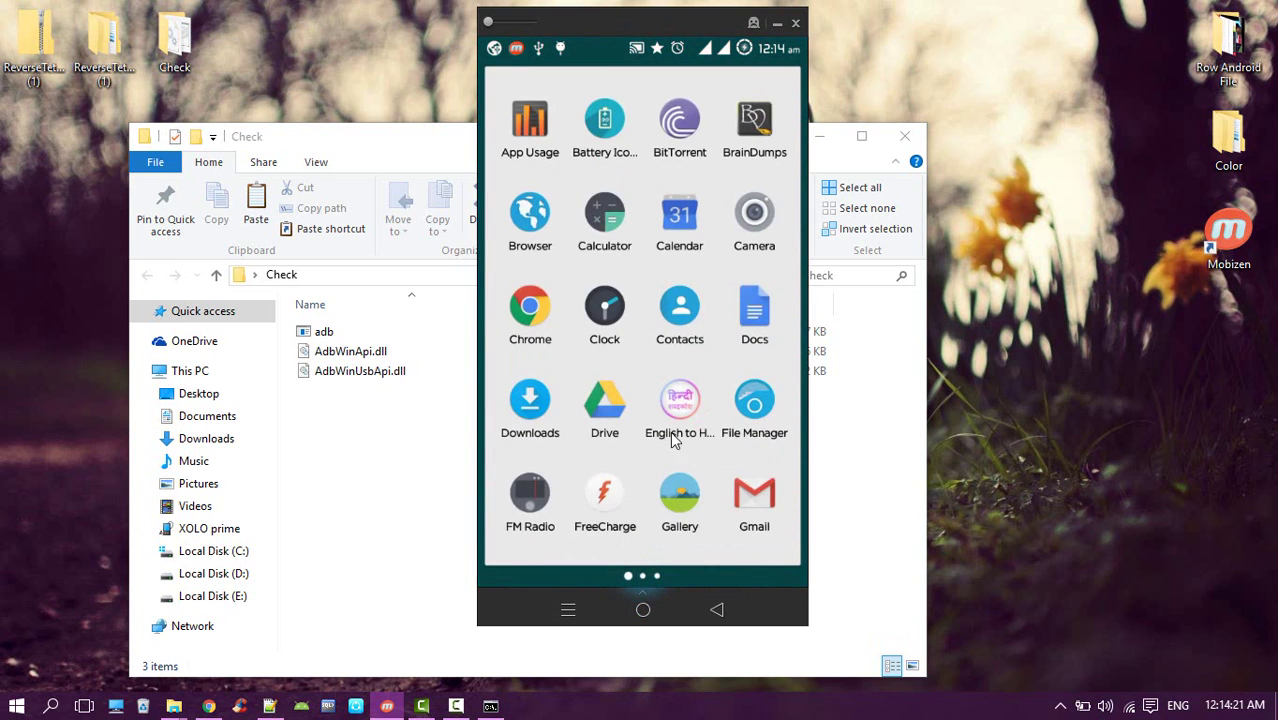
left_click_drag(740, 415, 475, 401)
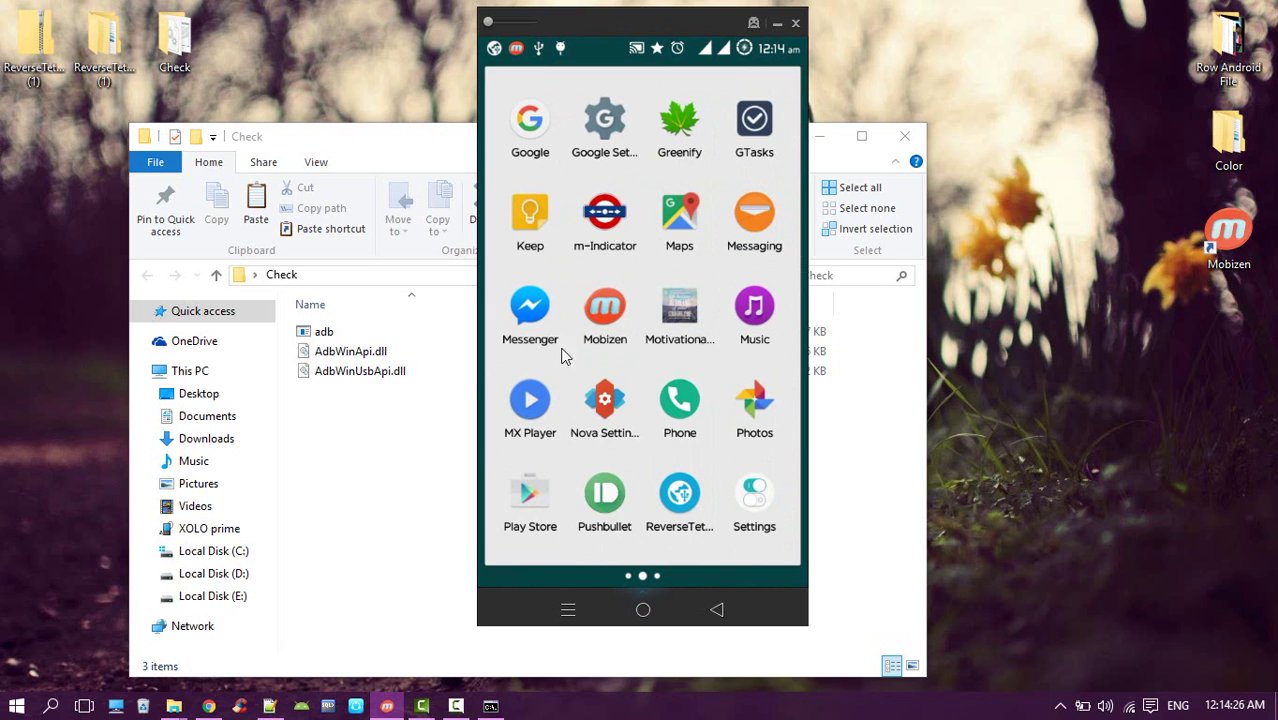
left_click(537, 495)
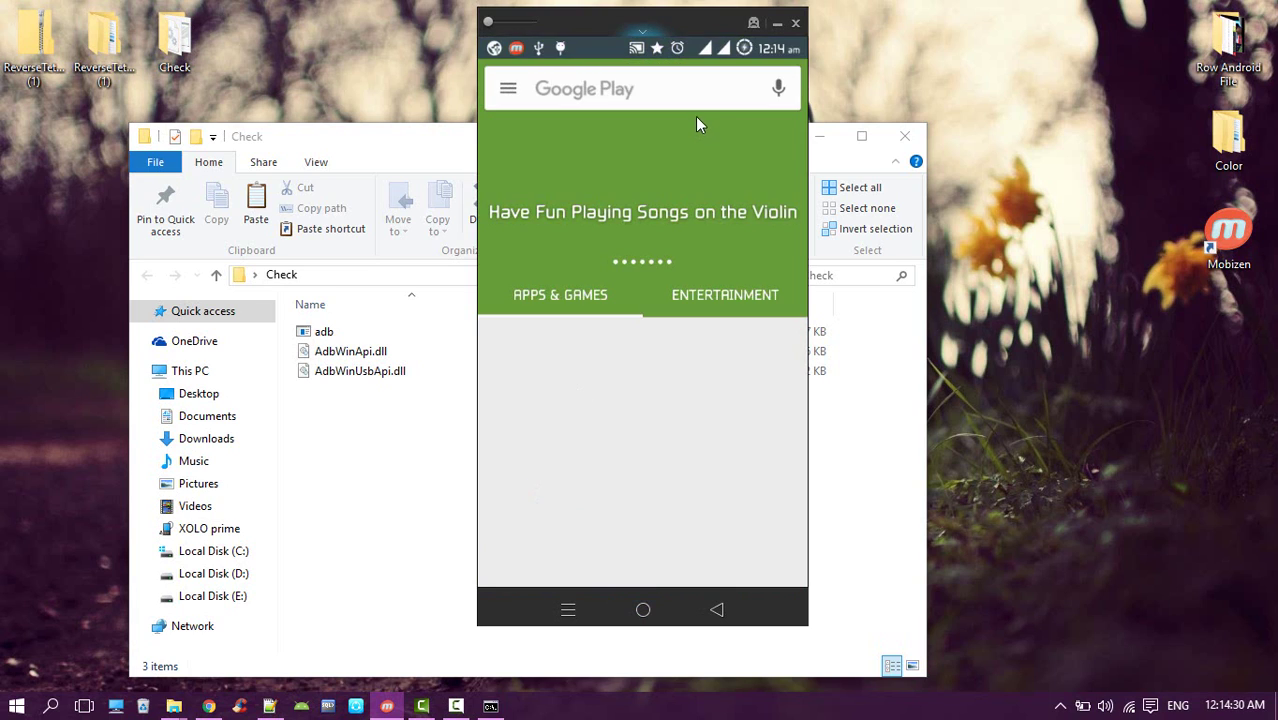
left_click(667, 478)
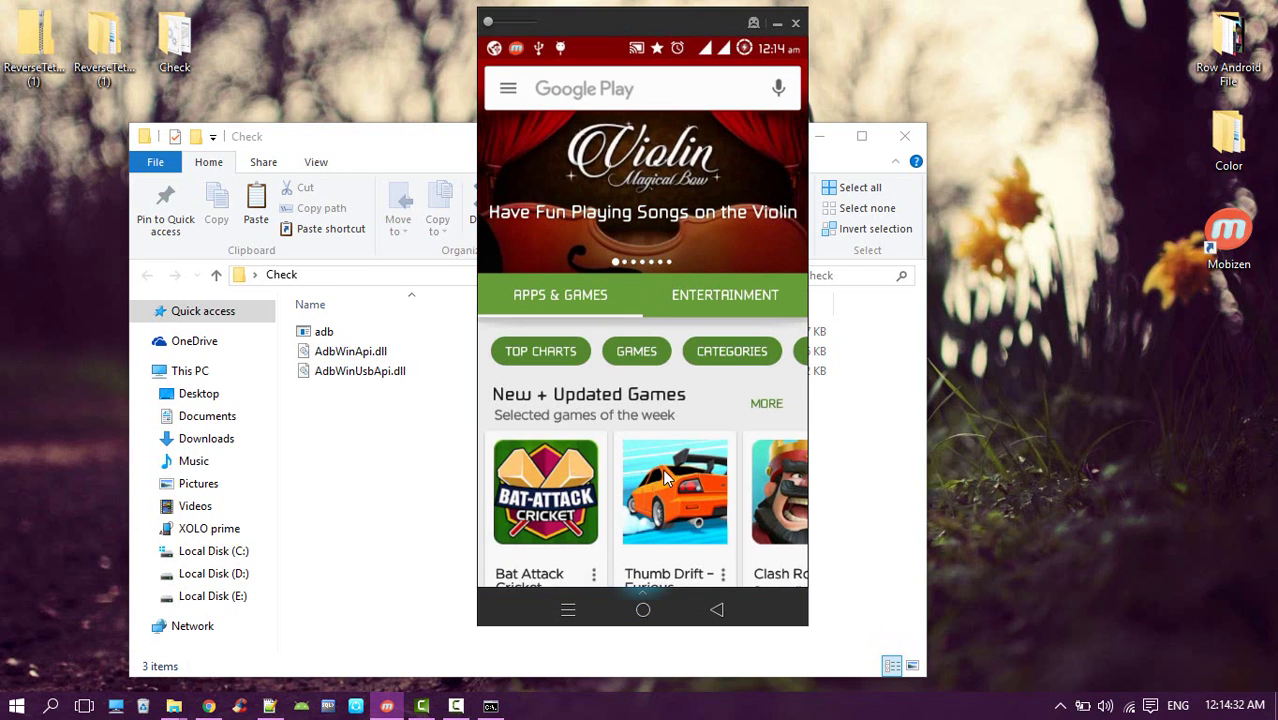
Install Thumb Drift, accept its permissions, cancel the download stuck waiting for network, and return home
left_click(711, 327)
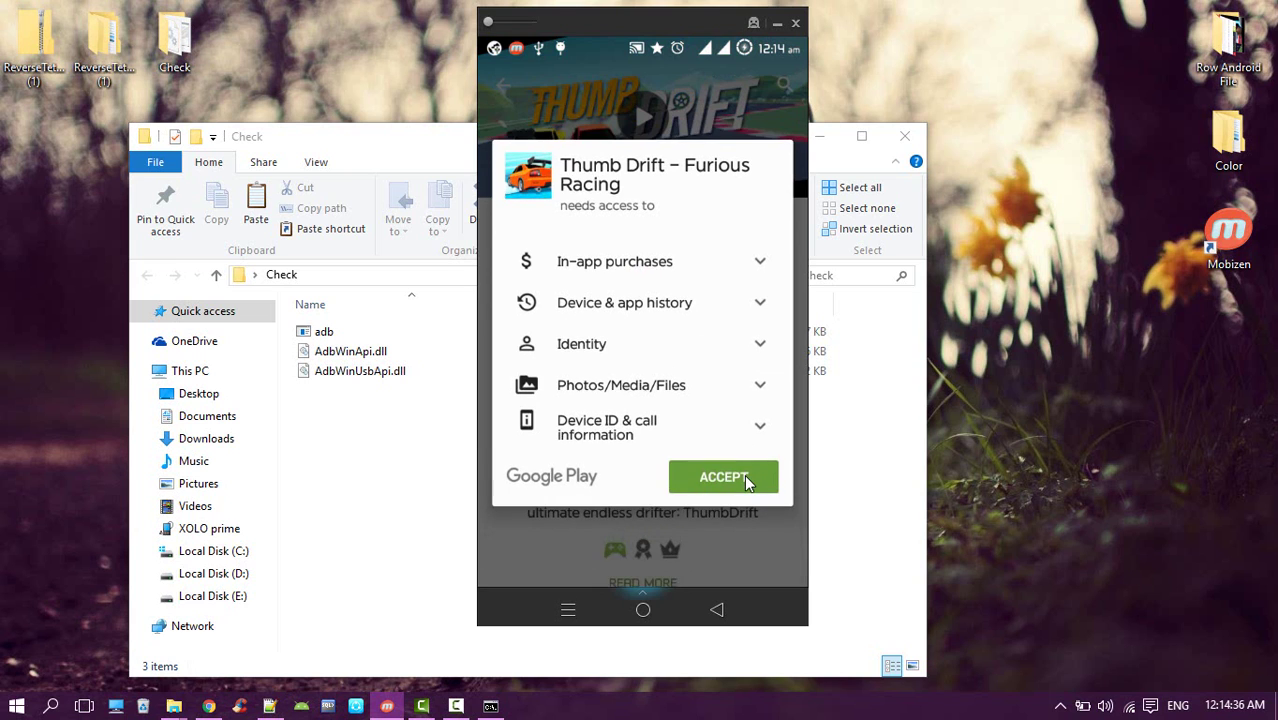
left_click(744, 476)
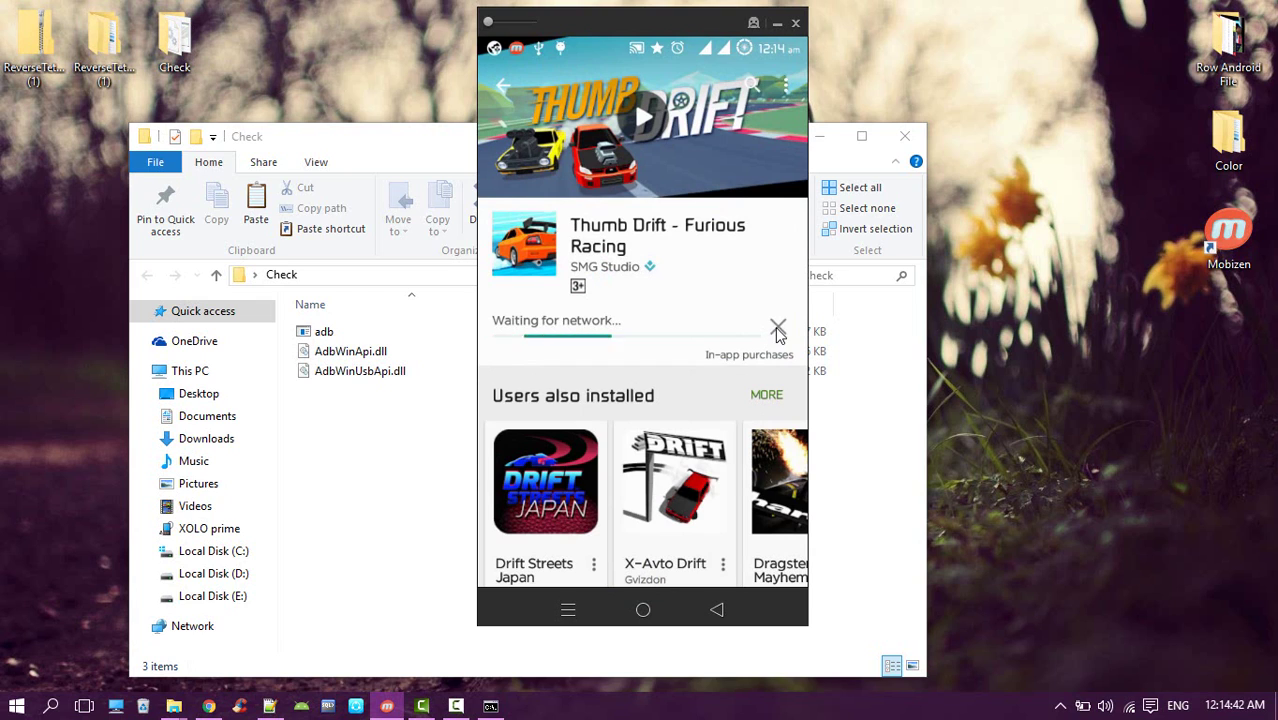
left_click(778, 331)
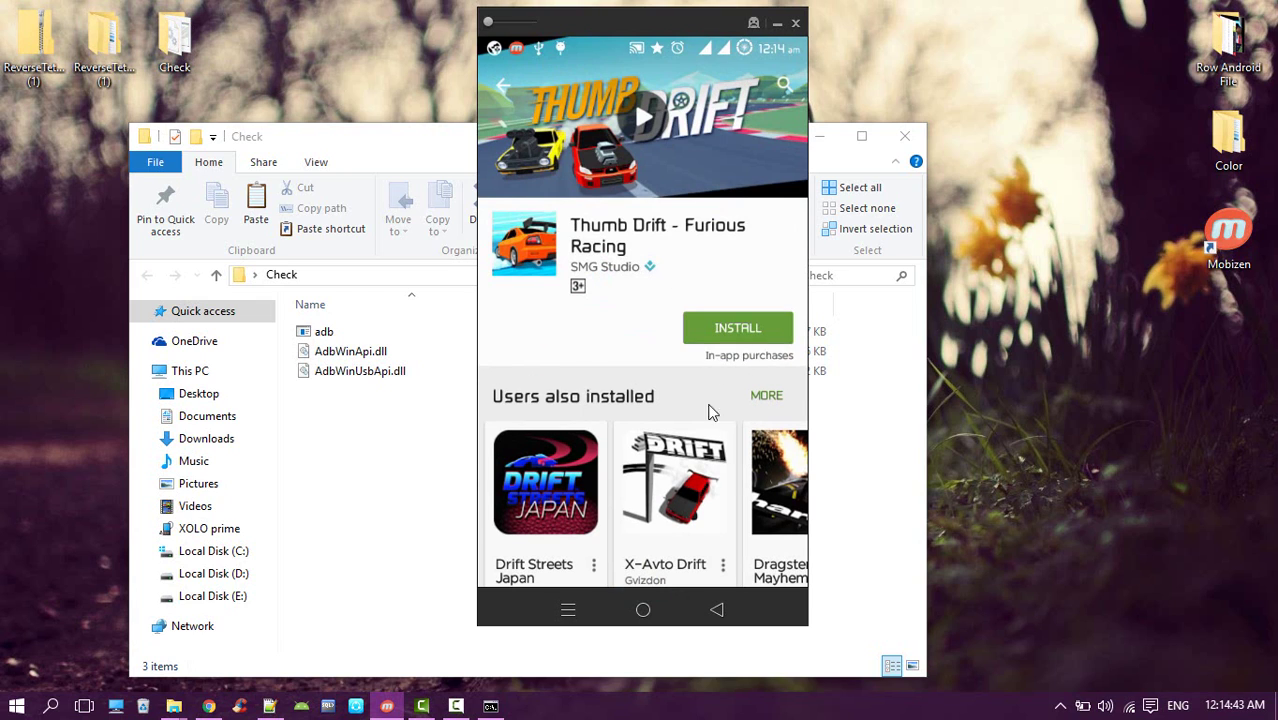
left_click(645, 609)
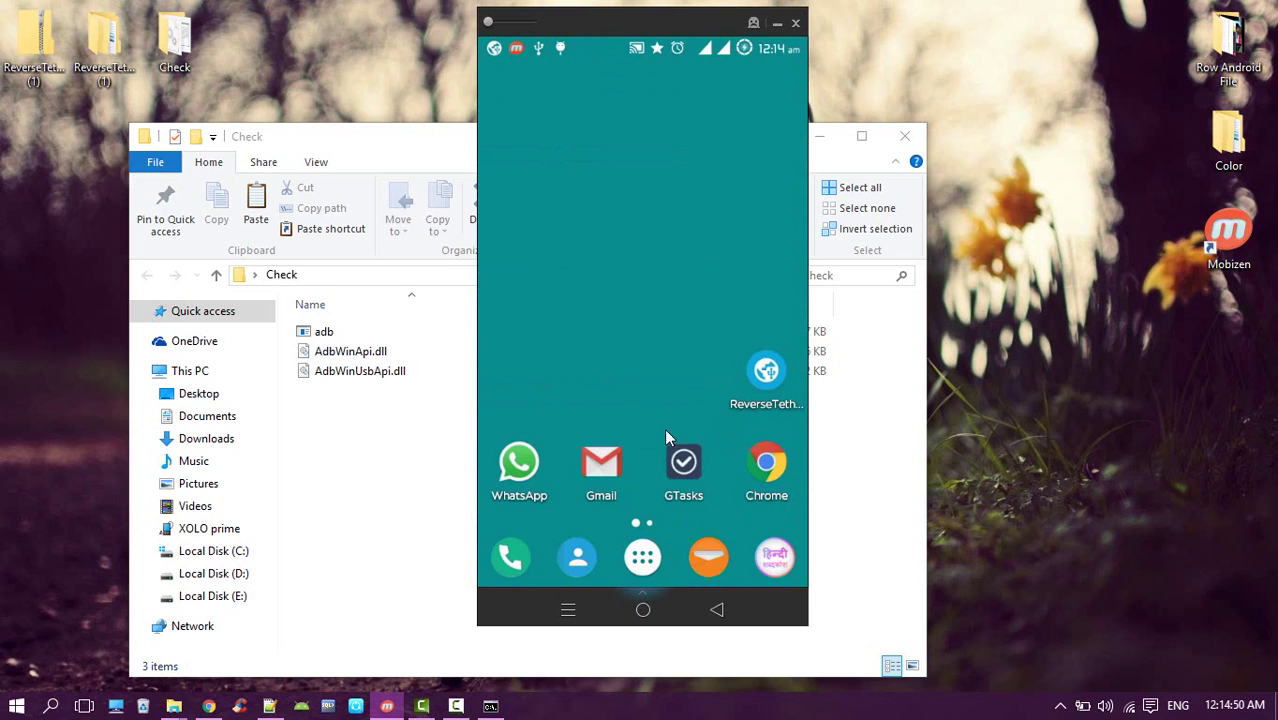
Launch YouTube from the third page of the phone's app drawer
left_click(654, 556)
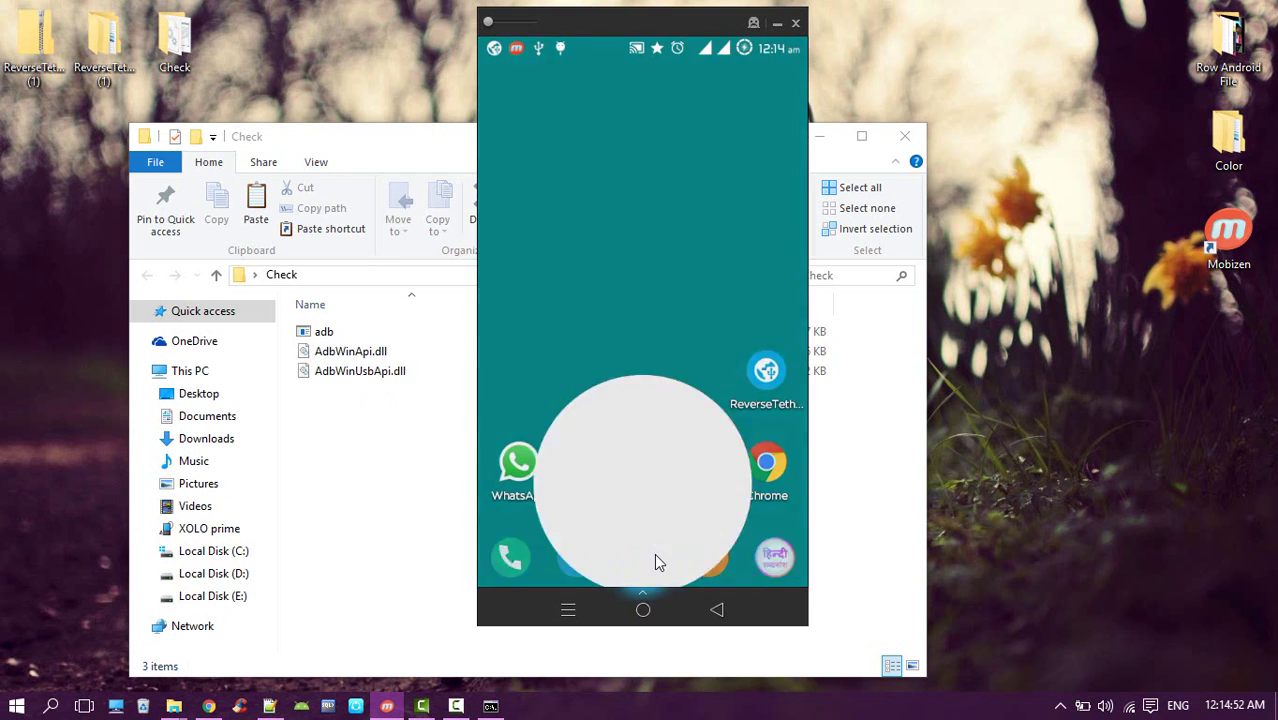
left_click_drag(733, 480, 460, 450)
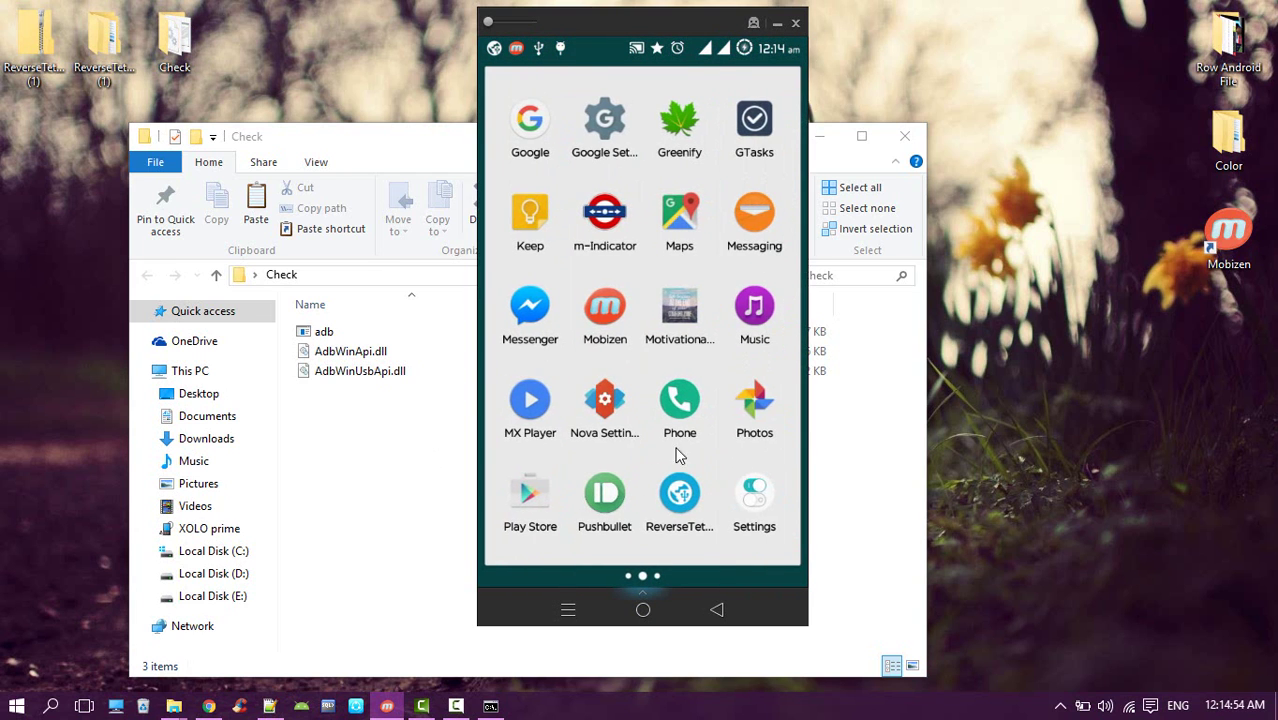
left_click_drag(675, 448, 462, 434)
left_click(613, 399)
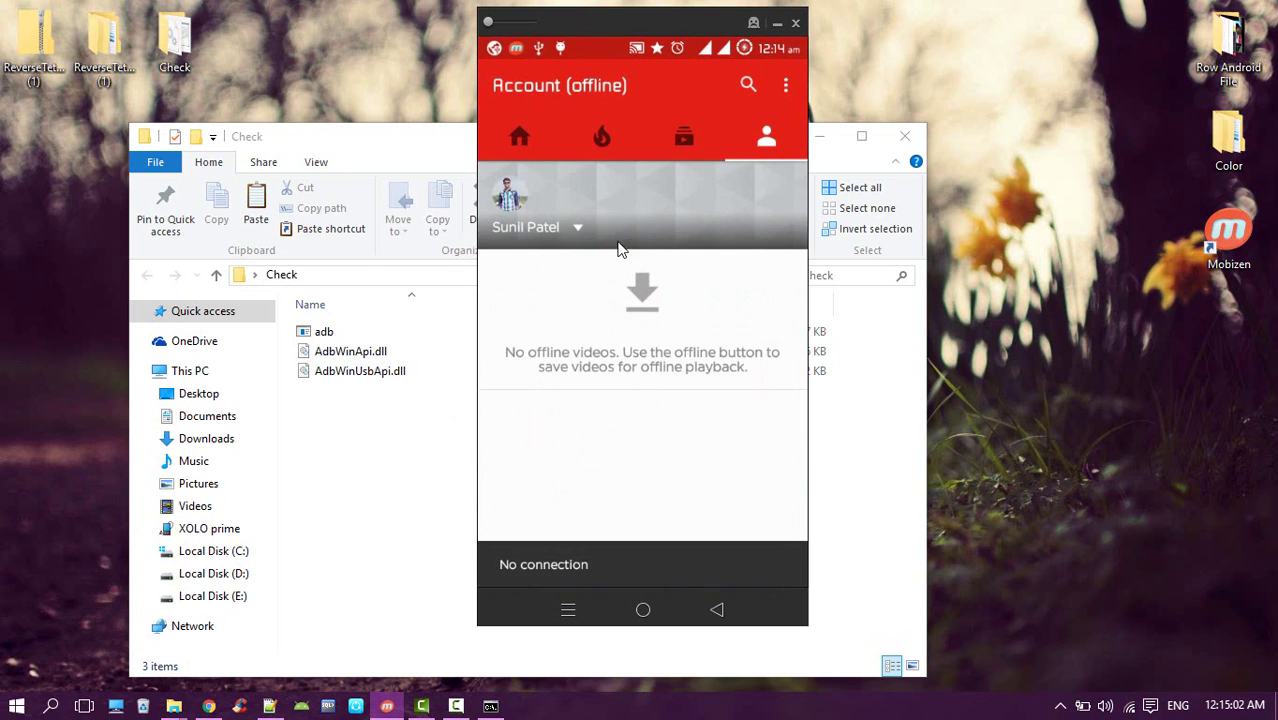
Refresh the YouTube Home feed and repeatedly try to play the ColdFusion video, which stays unavailable offline
left_click(520, 139)
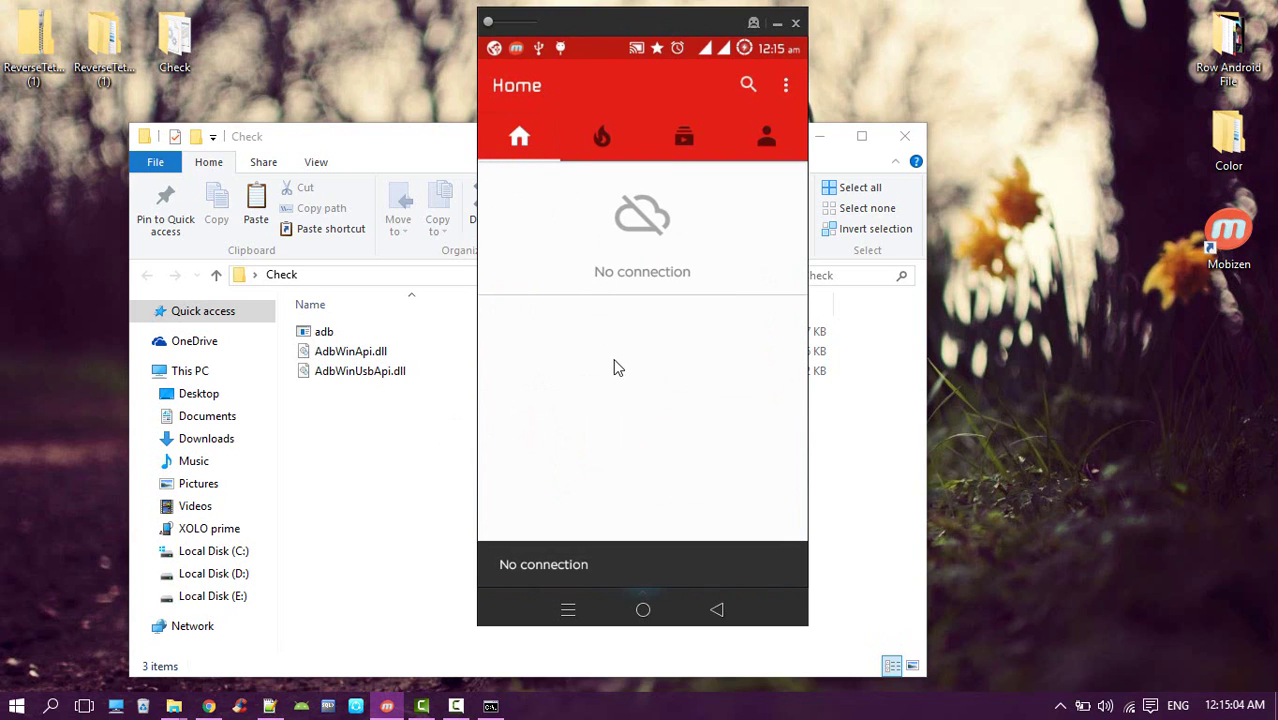
left_click_drag(640, 285, 640, 330)
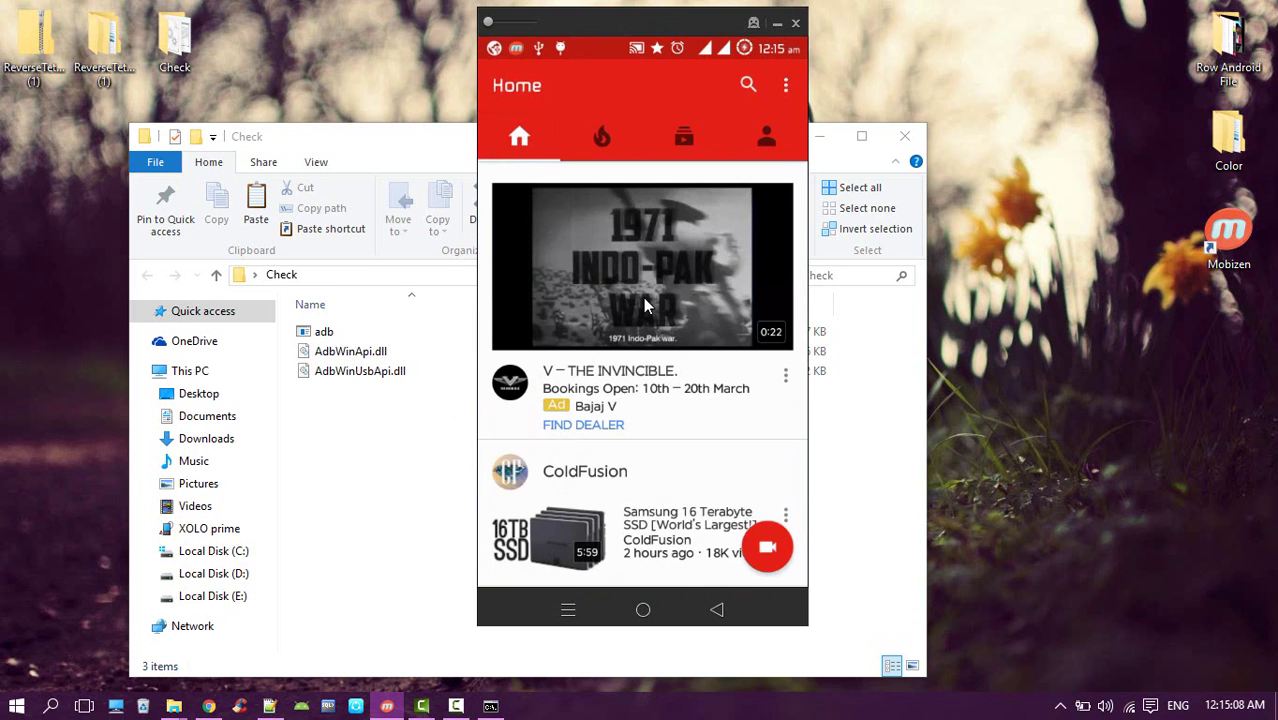
scroll(680, 320, "down", 3)
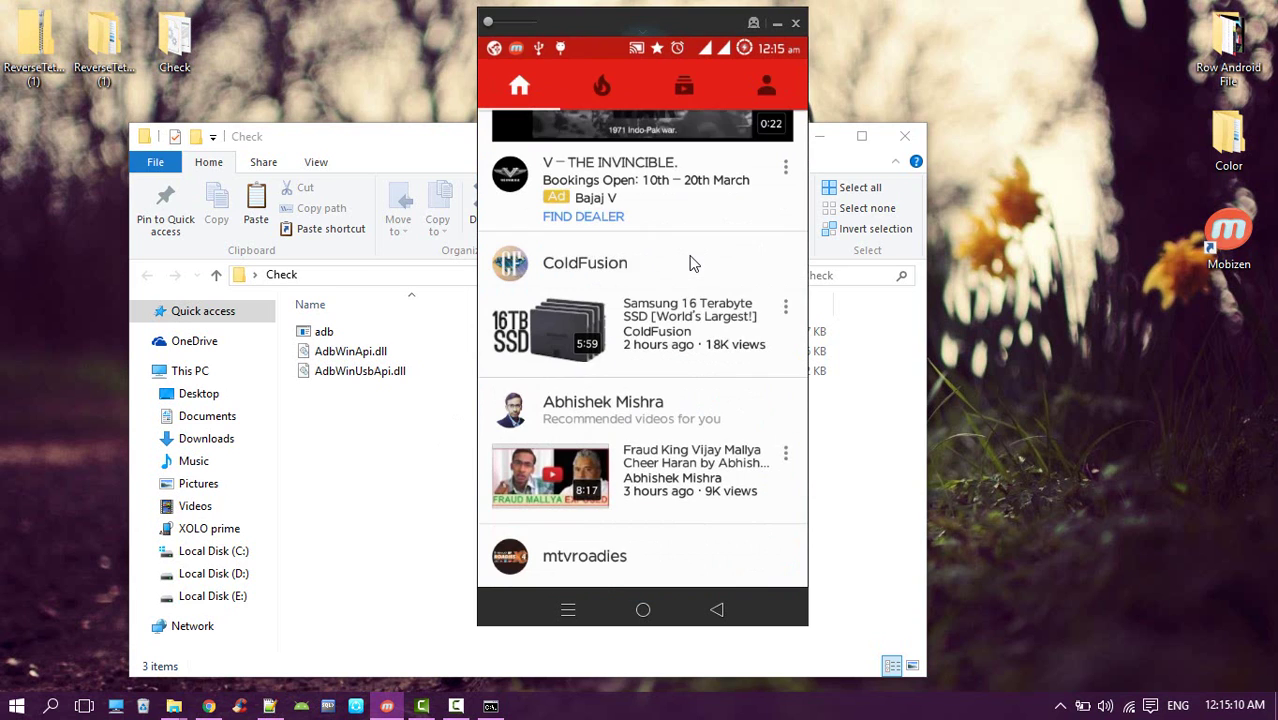
left_click(680, 335)
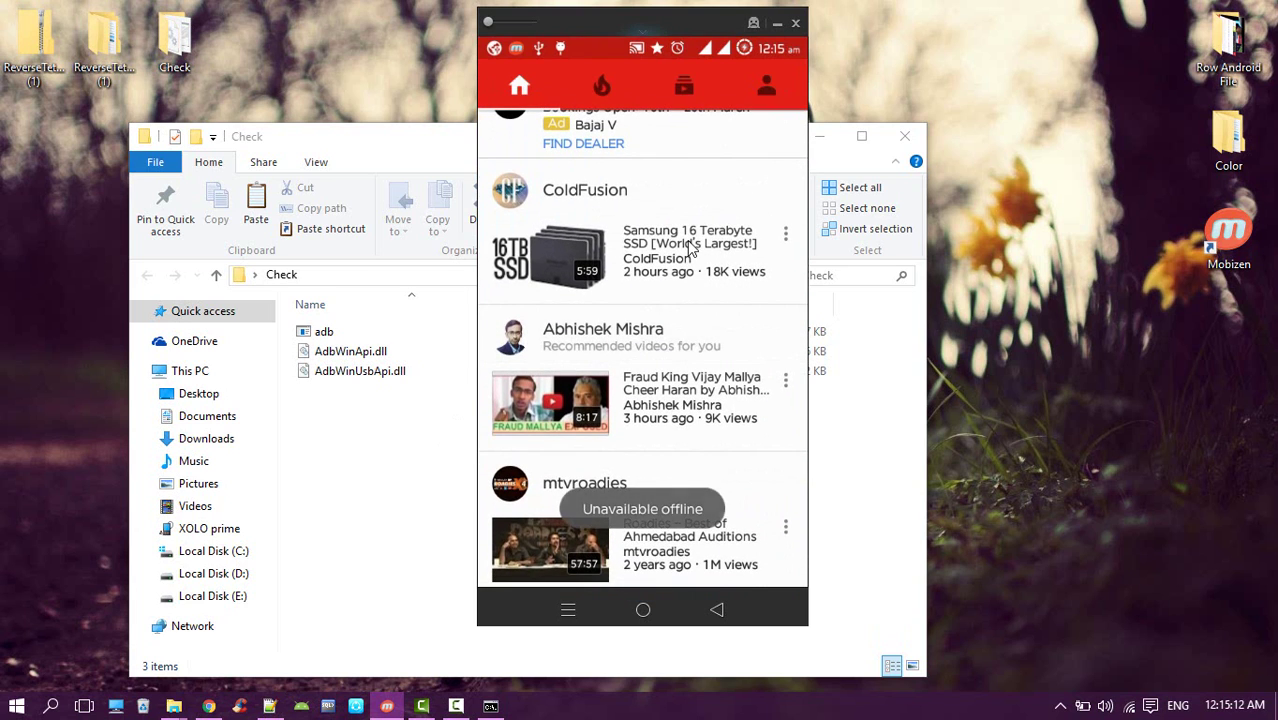
left_click(690, 248)
left_click(690, 248)
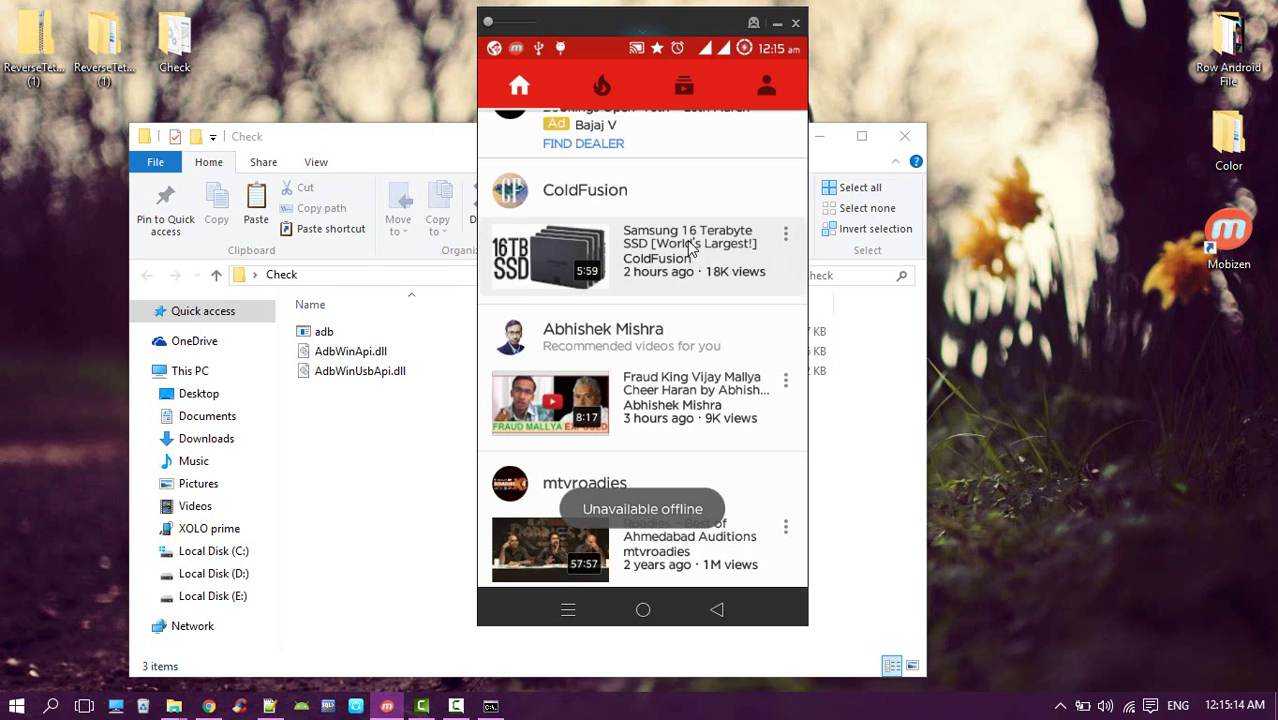
left_click(690, 248)
left_click(650, 260)
Check the Trending feed, try a second recommended video, then return to the phone's home screen
left_click_drag(650, 263, 400, 272)
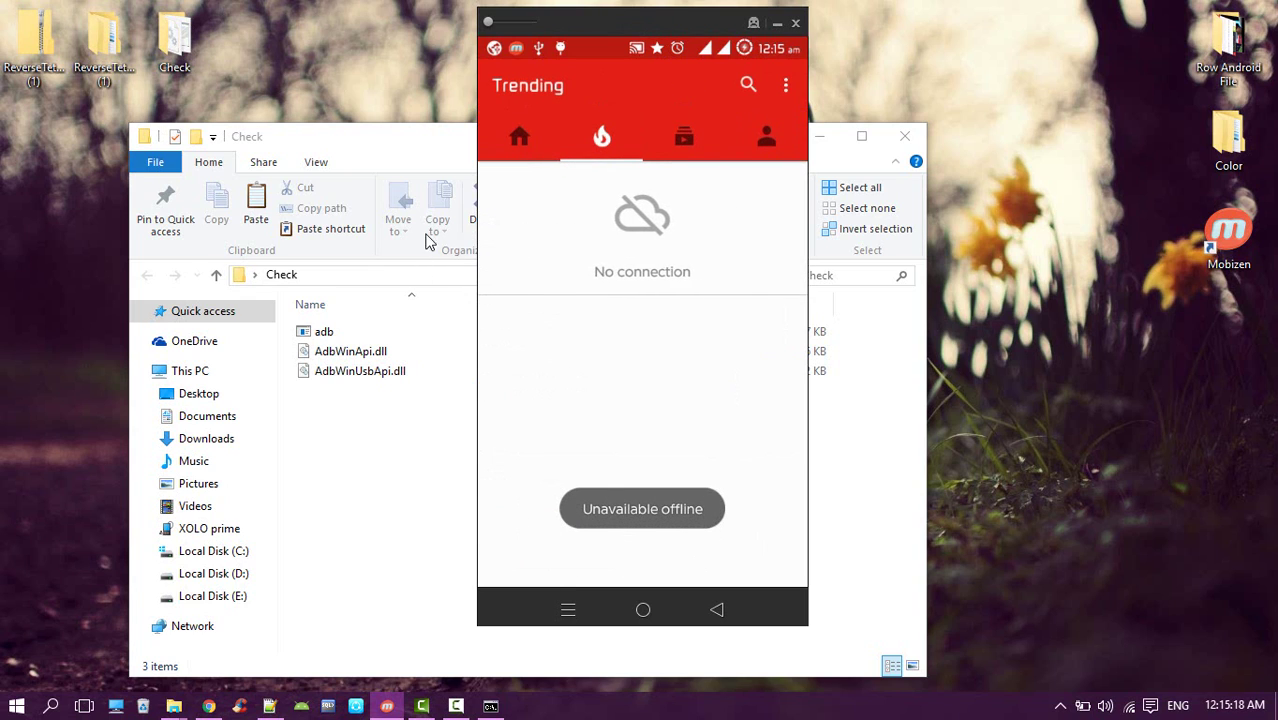
mouse_move(640, 250)
left_mouse_down()
mouse_move(533, 248)
mouse_move(613, 262)
left_mouse_up()
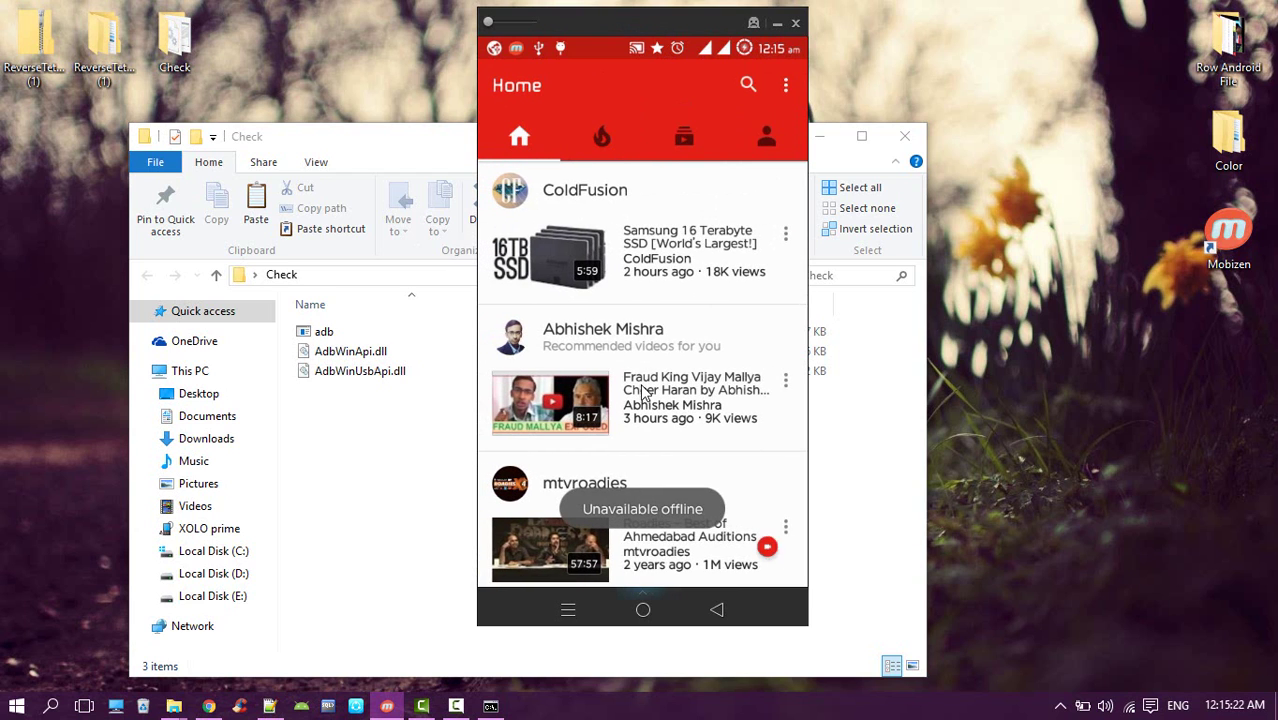
left_click(645, 388)
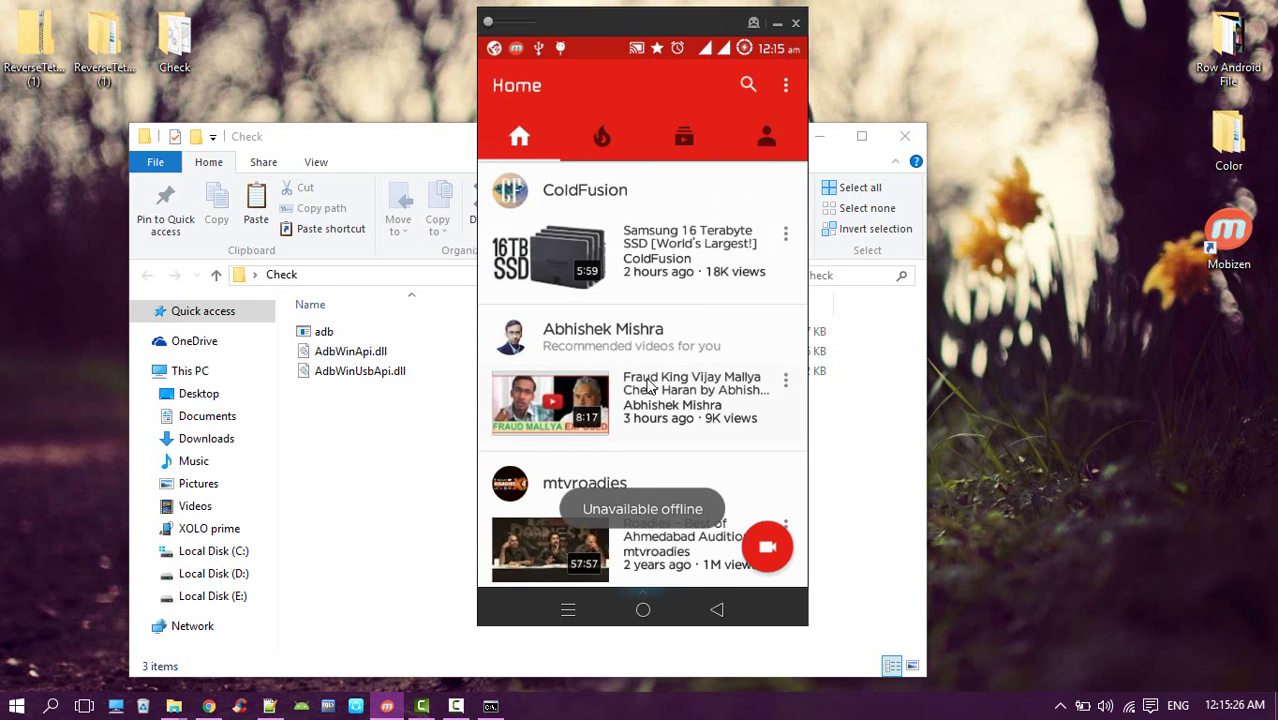
left_click(646, 609)
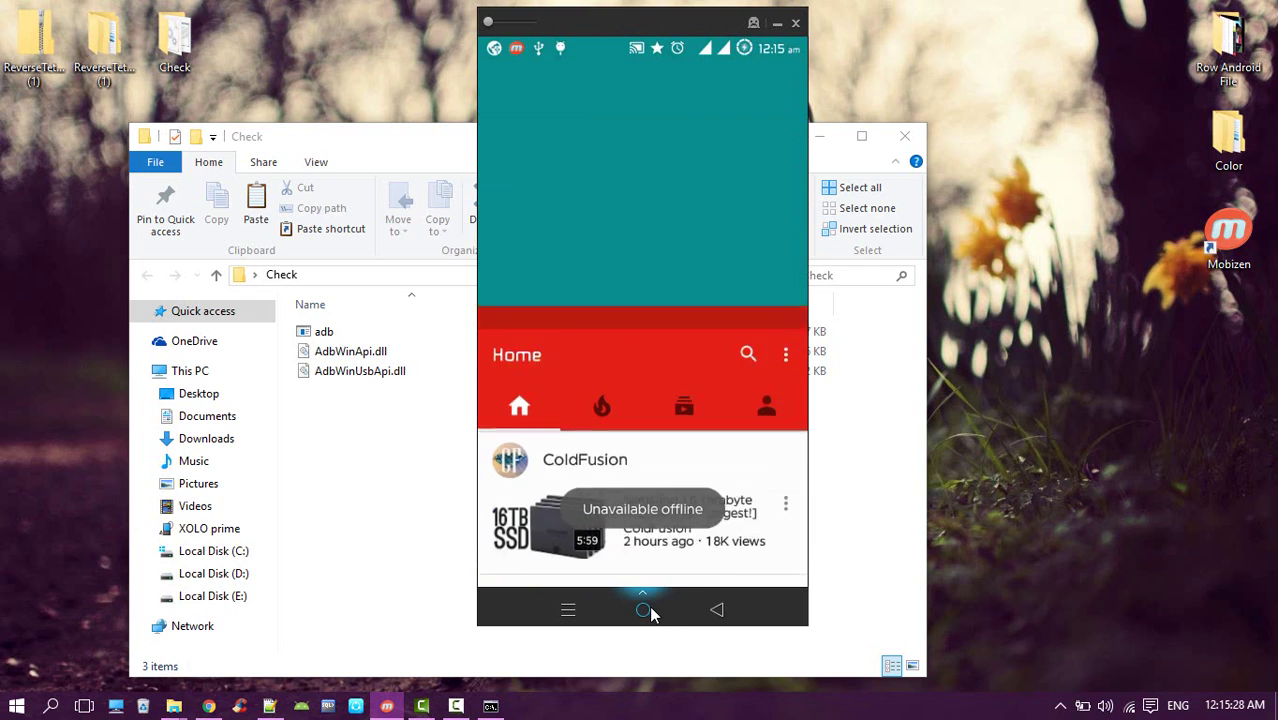
In Chrome's YouTube comments tab, highlight the developer's reply about the two-device Wi-Fi tethering workaround
left_click(210, 706)
left_click(470, 12)
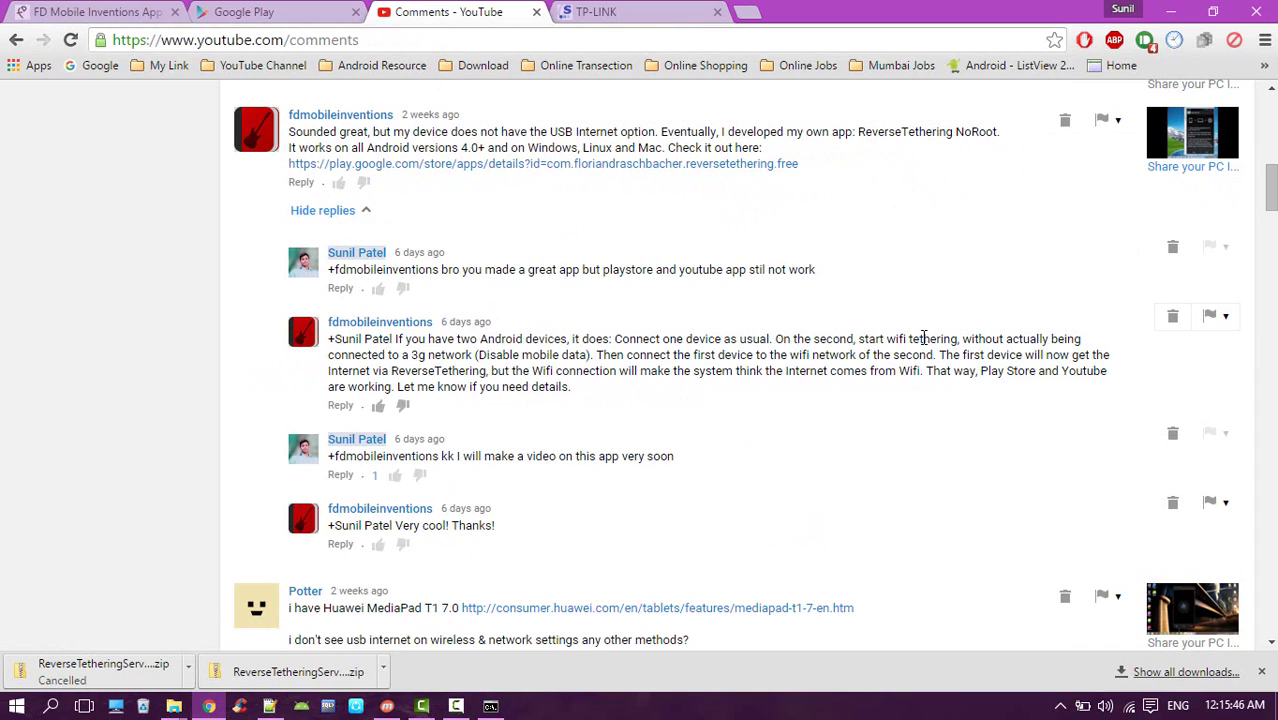
left_click_drag(1010, 340, 1088, 341)
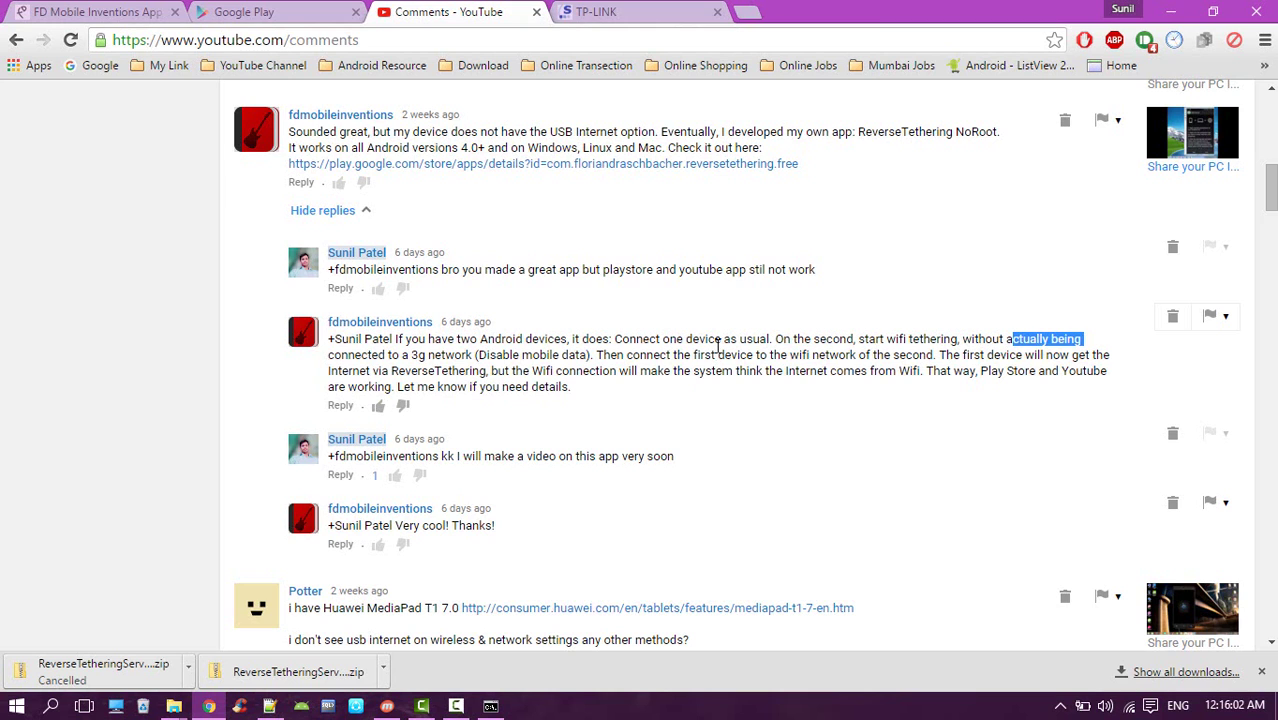
left_click(1168, 10)
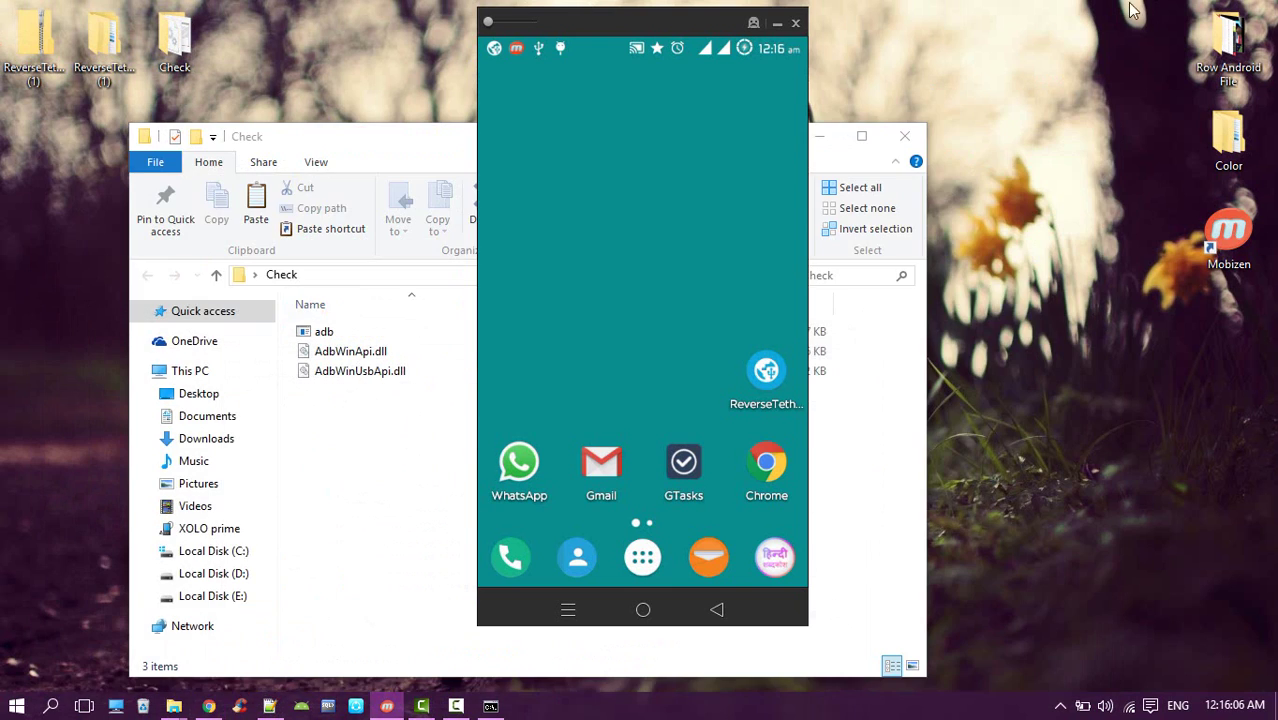